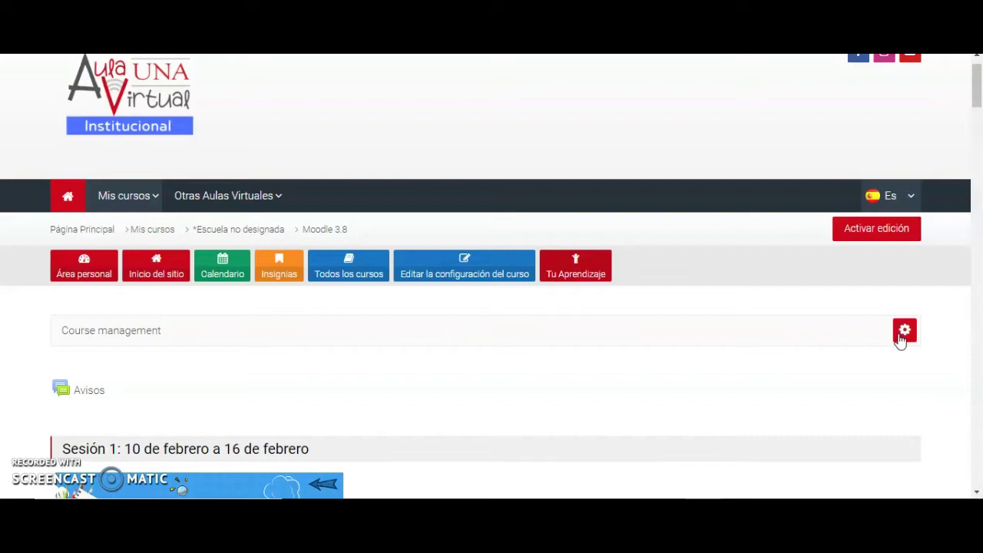
Open the course's group management page and start creating a single new group.
{"action": "left_click", "coordinate": [903, 331]}
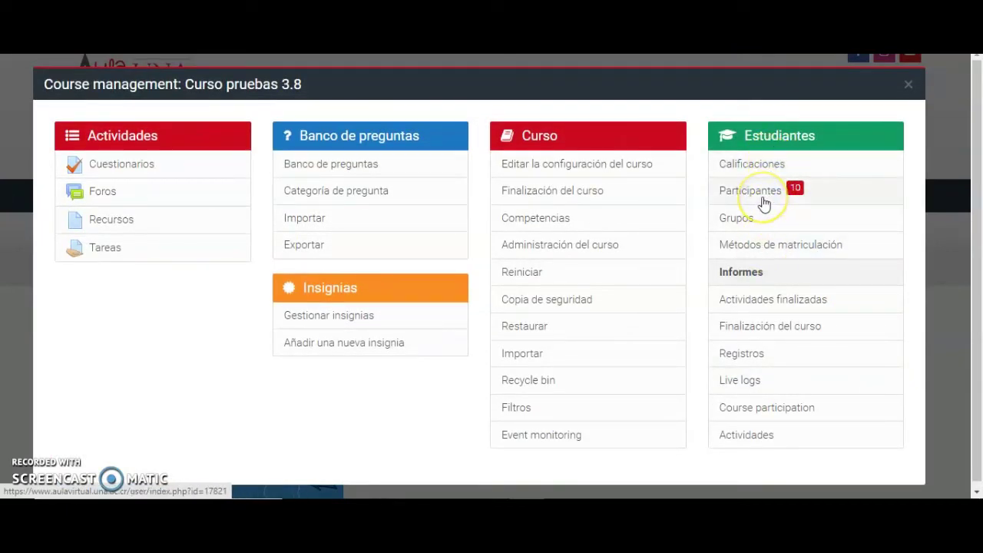
{"action": "left_click", "coordinate": [735, 218]}
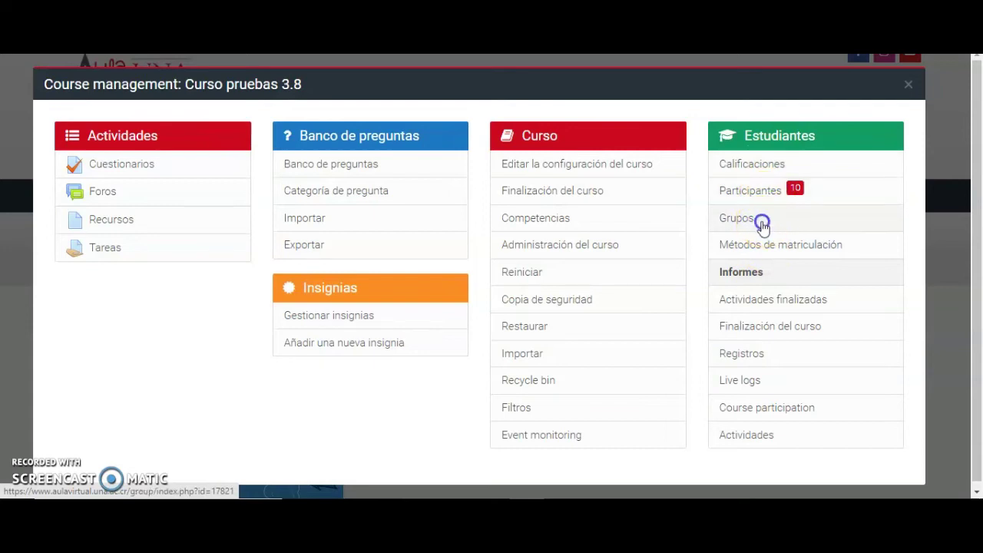
{"action": "scroll", "coordinate": [763, 229], "scroll_direction": "down", "scroll_amount": 4}
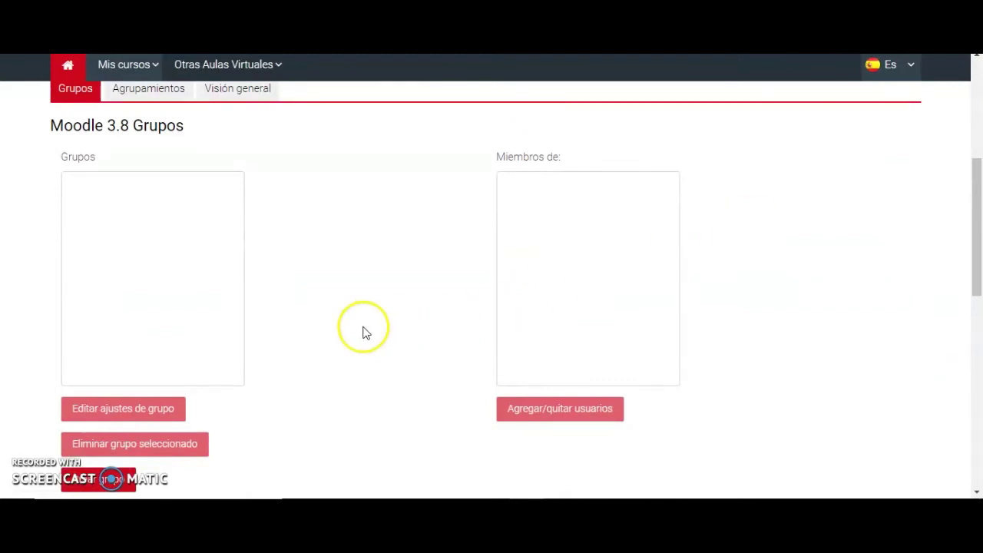
{"action": "scroll", "coordinate": [364, 329], "scroll_direction": "down", "scroll_amount": 1}
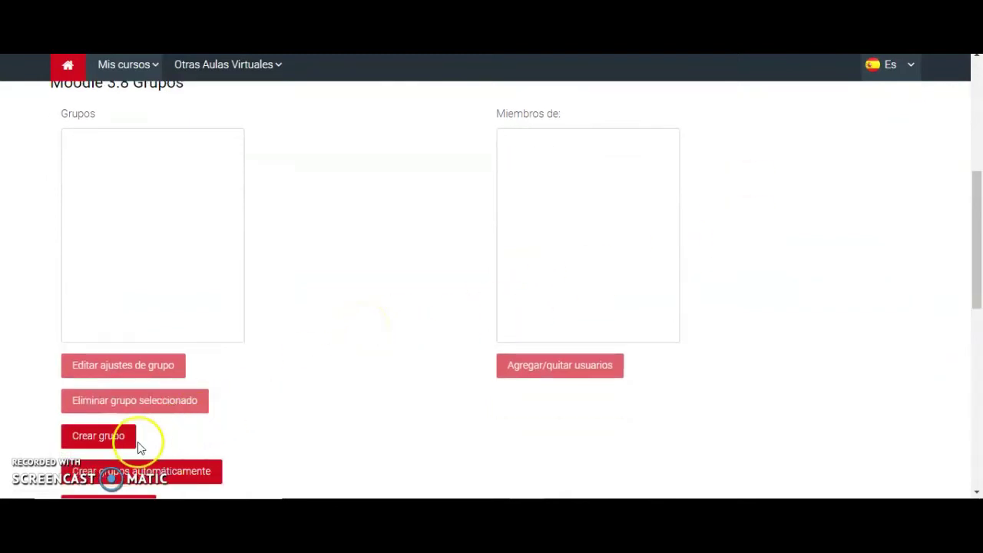
{"action": "left_click", "coordinate": [109, 447]}
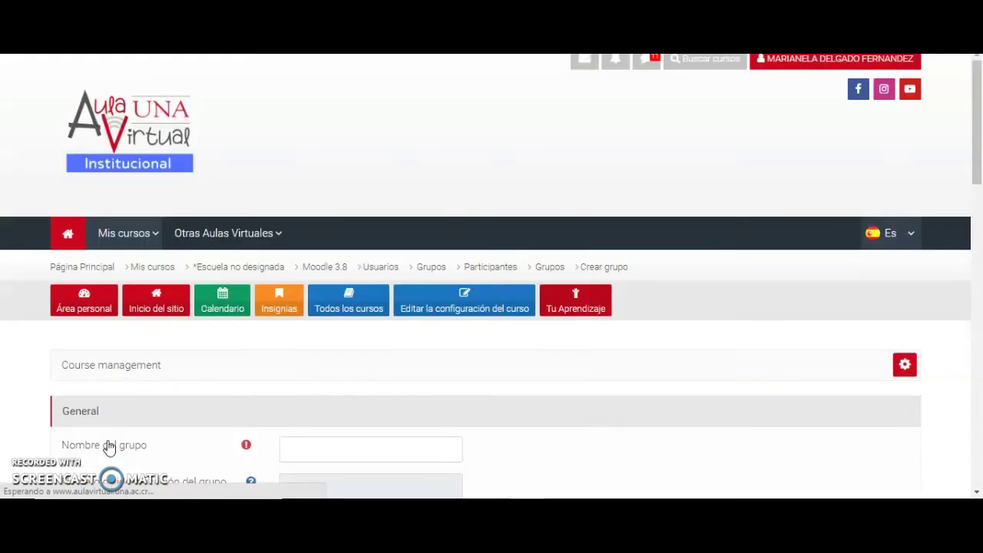
Name the new group "Grupo 01", keep its other settings at their defaults, and save it.
{"action": "scroll", "coordinate": [105, 450], "scroll_direction": "down", "scroll_amount": 1}
{"action": "left_click", "coordinate": [292, 390]}
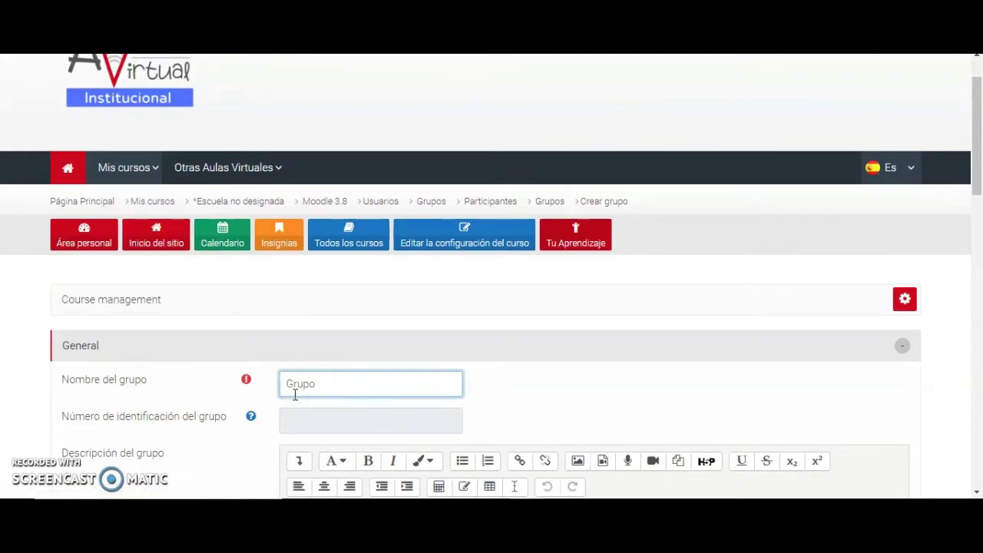
{"action": "scroll", "coordinate": [294, 394], "scroll_direction": "down", "scroll_amount": 8}
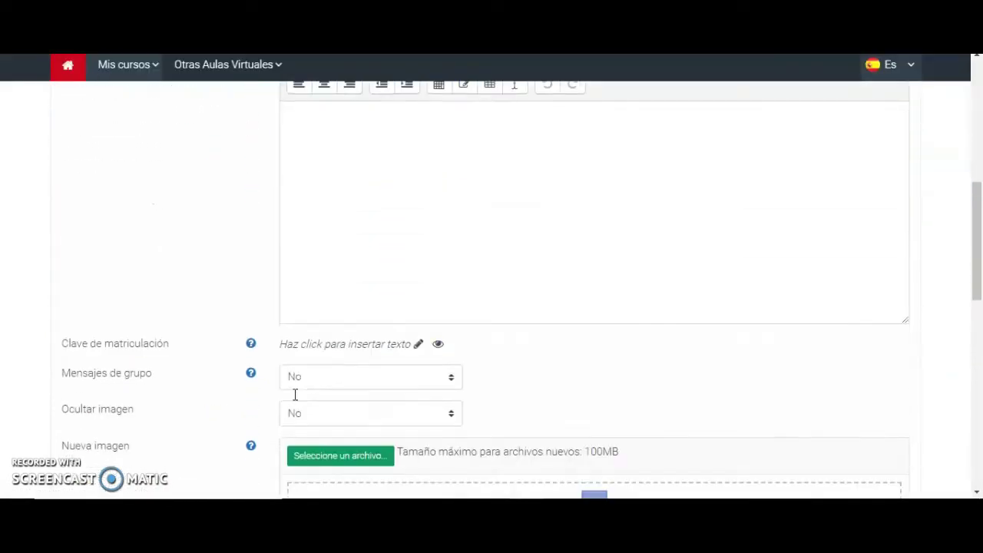
{"action": "left_click", "coordinate": [346, 419]}
{"action": "scroll", "coordinate": [330, 456], "scroll_direction": "up", "scroll_amount": 8}
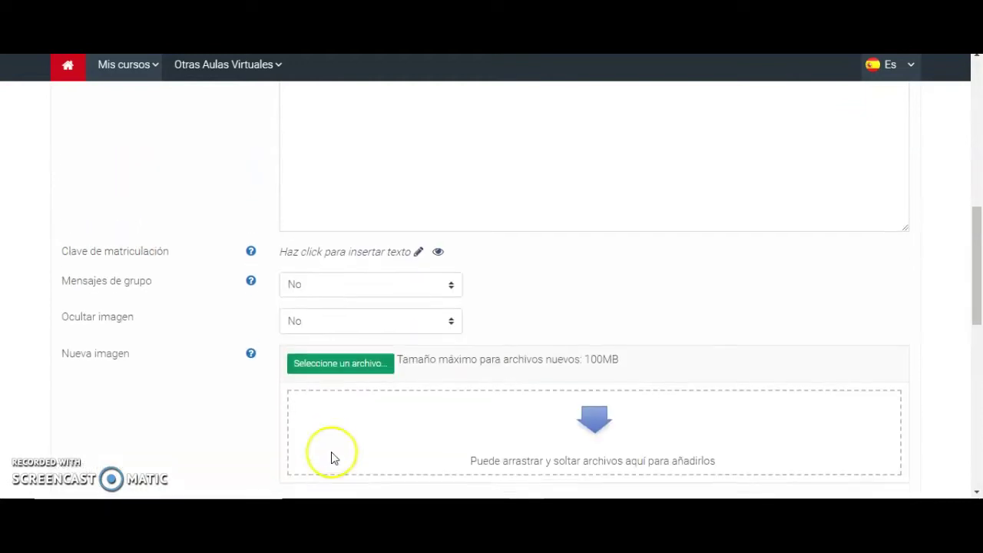
{"action": "scroll", "coordinate": [334, 458], "scroll_direction": "down", "scroll_amount": 3}
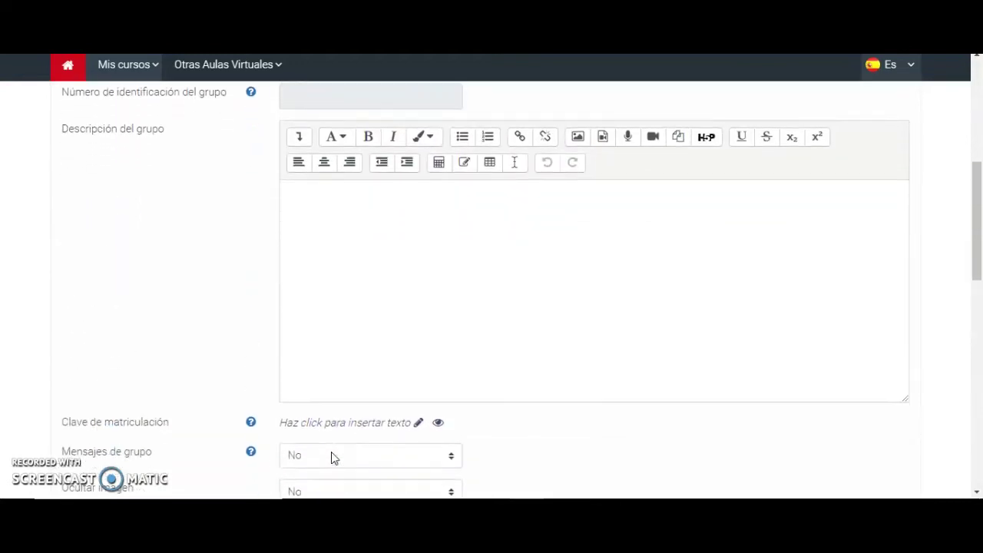
{"action": "scroll", "coordinate": [331, 456], "scroll_direction": "down", "scroll_amount": 1}
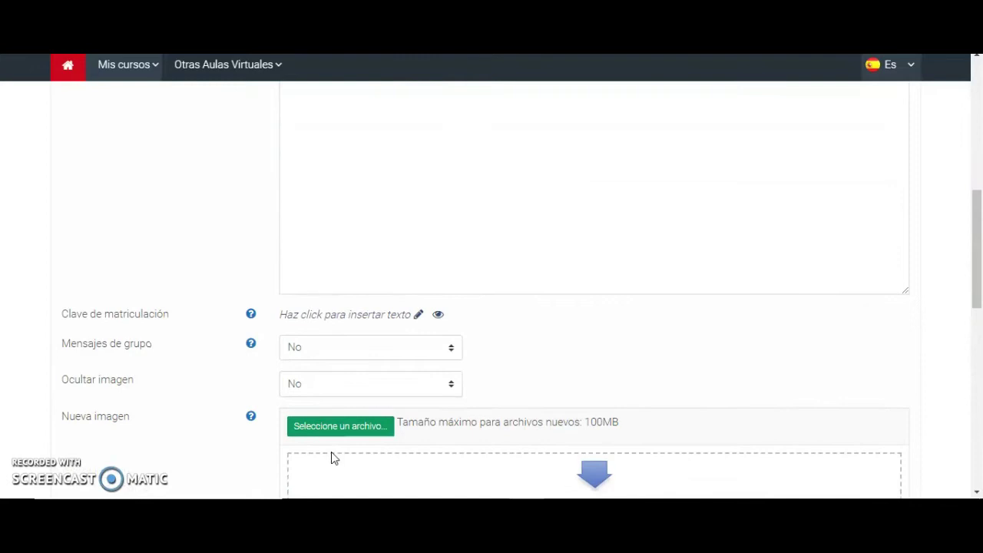
{"action": "scroll", "coordinate": [340, 434], "scroll_direction": "down", "scroll_amount": 2}
{"action": "scroll", "coordinate": [377, 327], "scroll_direction": "down", "scroll_amount": 1}
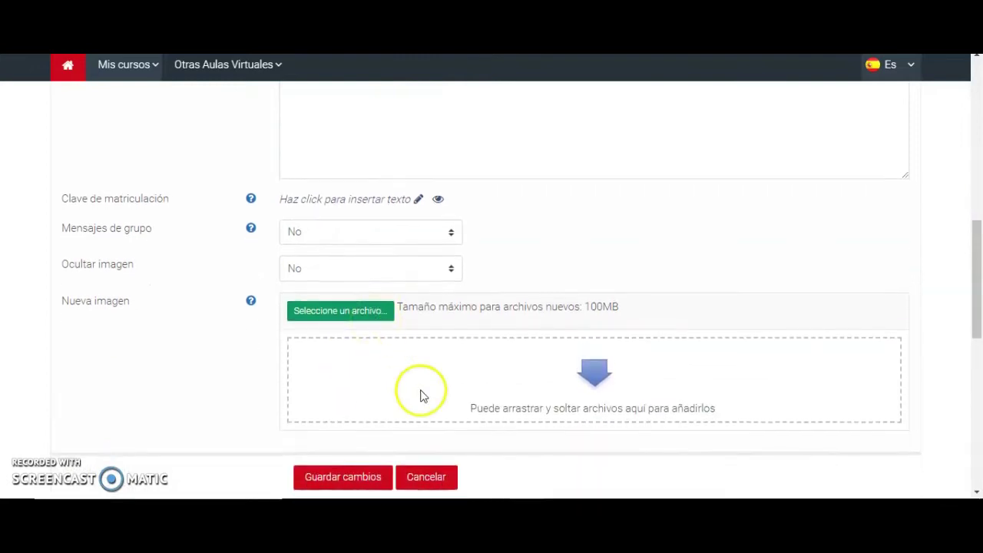
{"action": "left_click", "coordinate": [349, 477]}
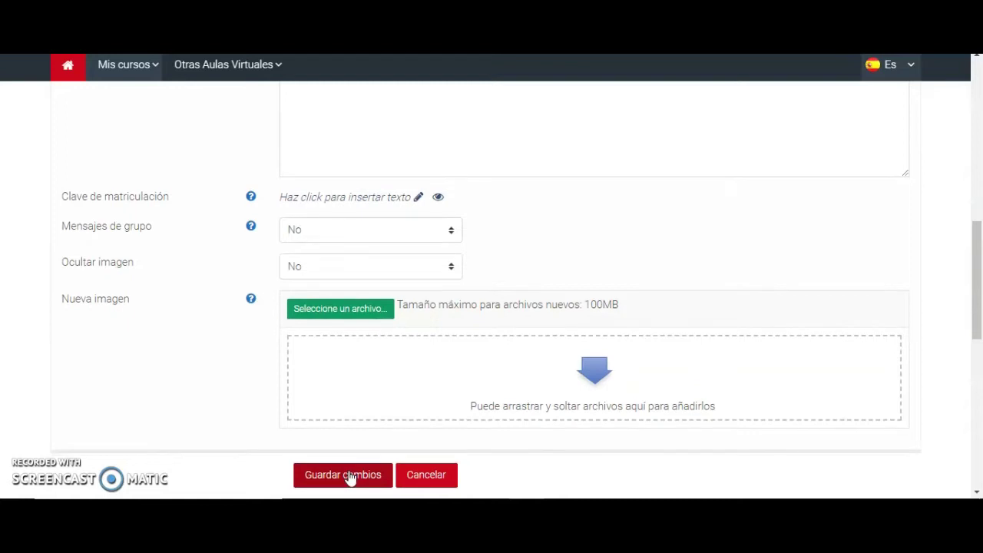
{"action": "left_click", "coordinate": [349, 476]}
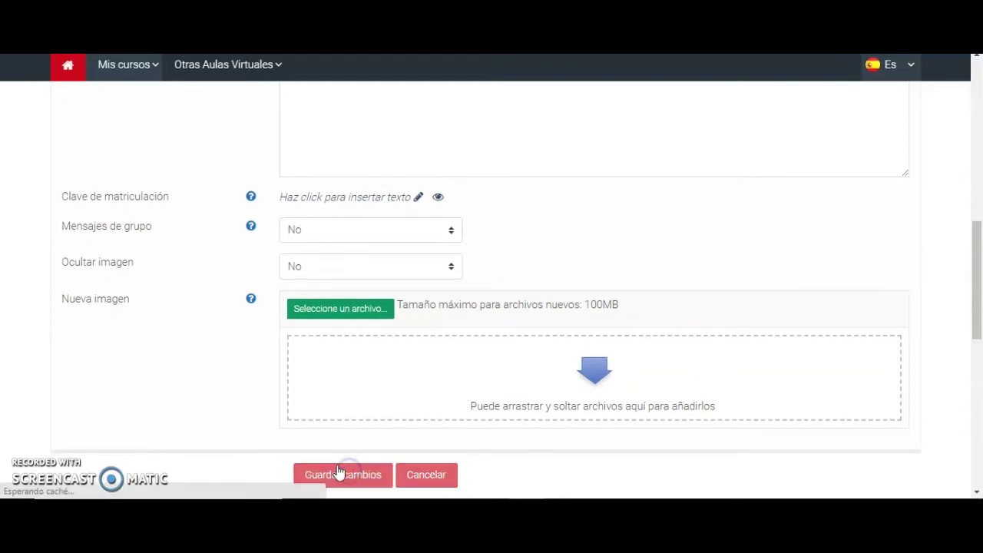
Open the member assignment for Grupo 01 and add the first student among the potential members.
{"action": "scroll", "coordinate": [337, 470], "scroll_direction": "down", "scroll_amount": 3}
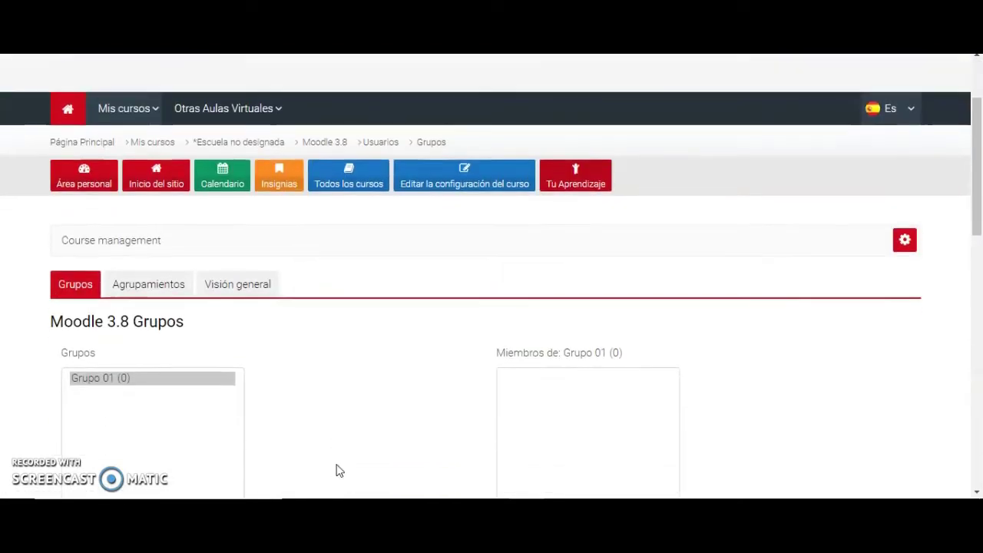
{"action": "scroll", "coordinate": [338, 470], "scroll_direction": "down", "scroll_amount": 1}
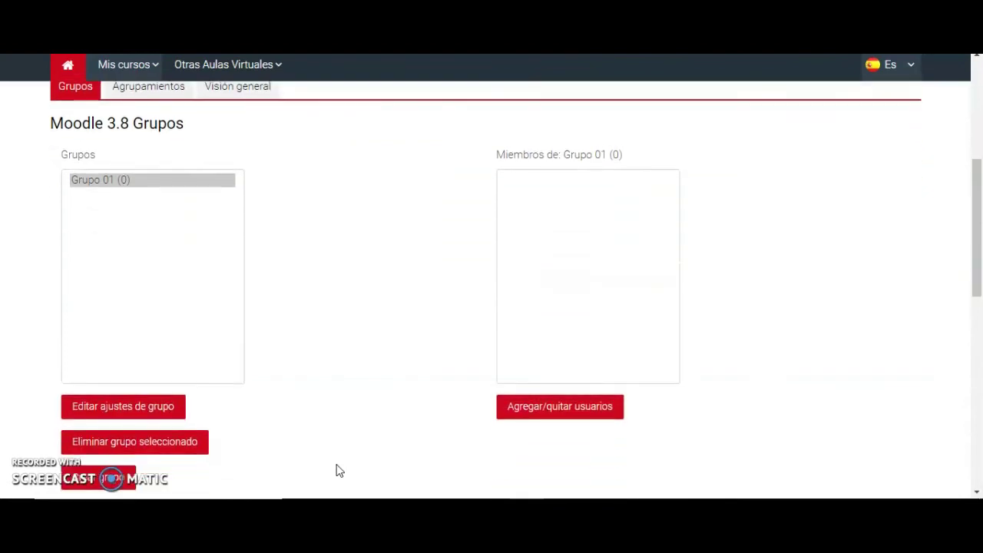
{"action": "scroll", "coordinate": [338, 469], "scroll_direction": "down", "scroll_amount": 1}
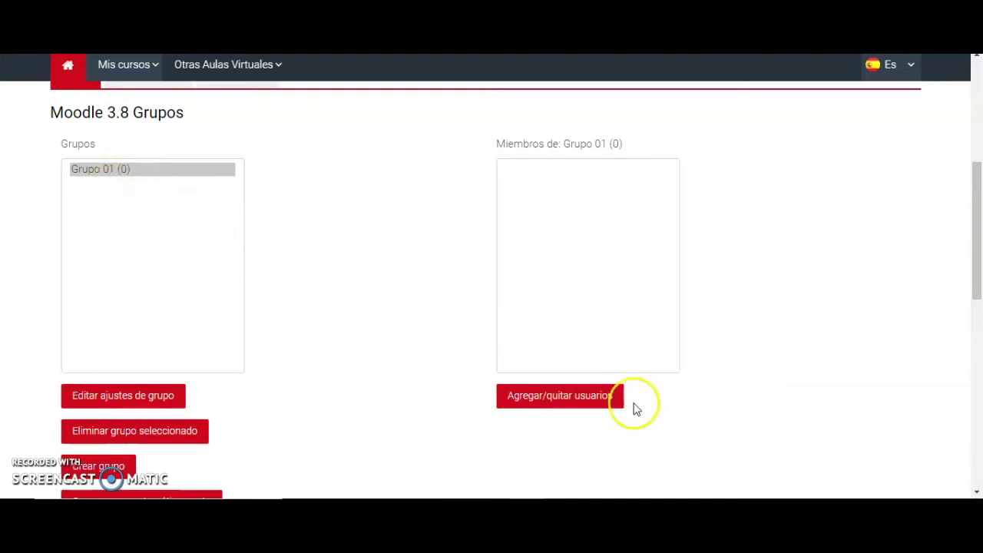
{"action": "left_click", "coordinate": [563, 406]}
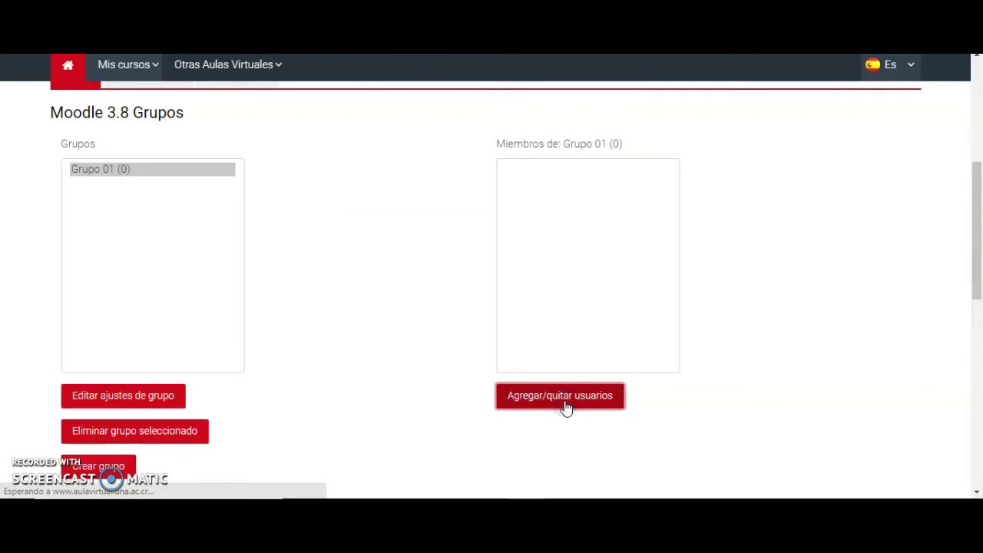
{"action": "scroll", "coordinate": [566, 406], "scroll_direction": "down", "scroll_amount": 3}
{"action": "left_click", "coordinate": [566, 278]}
{"action": "left_click_drag", "start_coordinate": [500, 284], "coordinate": [533, 432]}
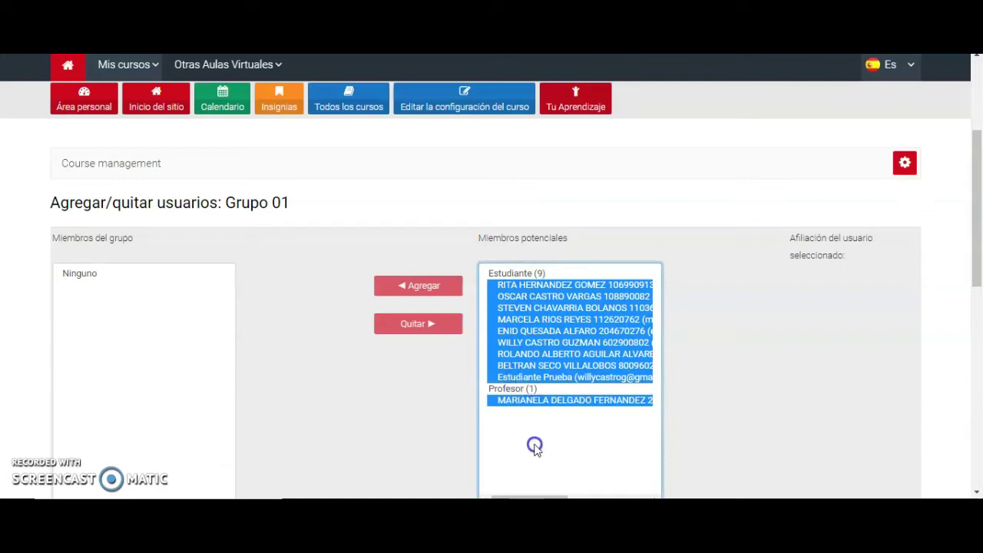
{"action": "left_click", "coordinate": [528, 282]}
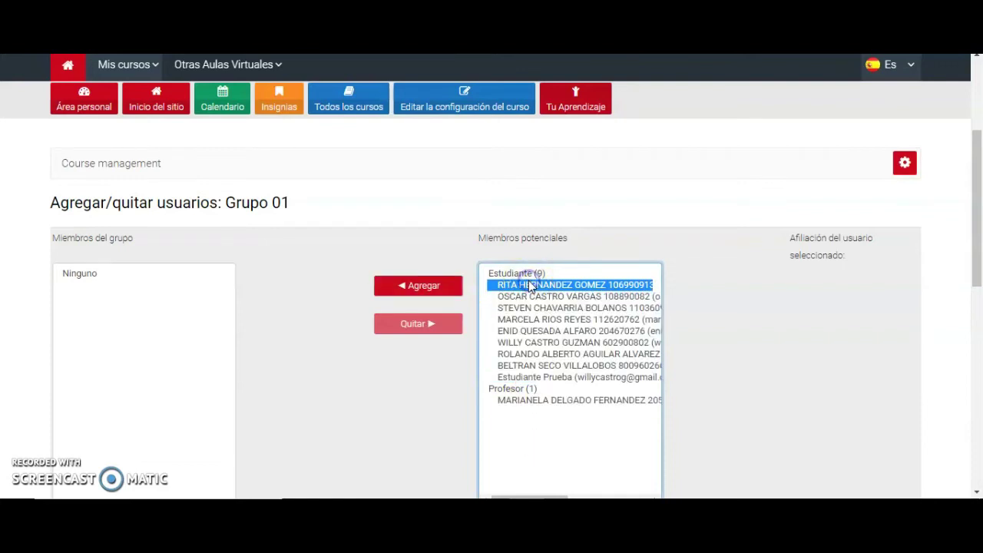
{"action": "left_click", "coordinate": [425, 288]}
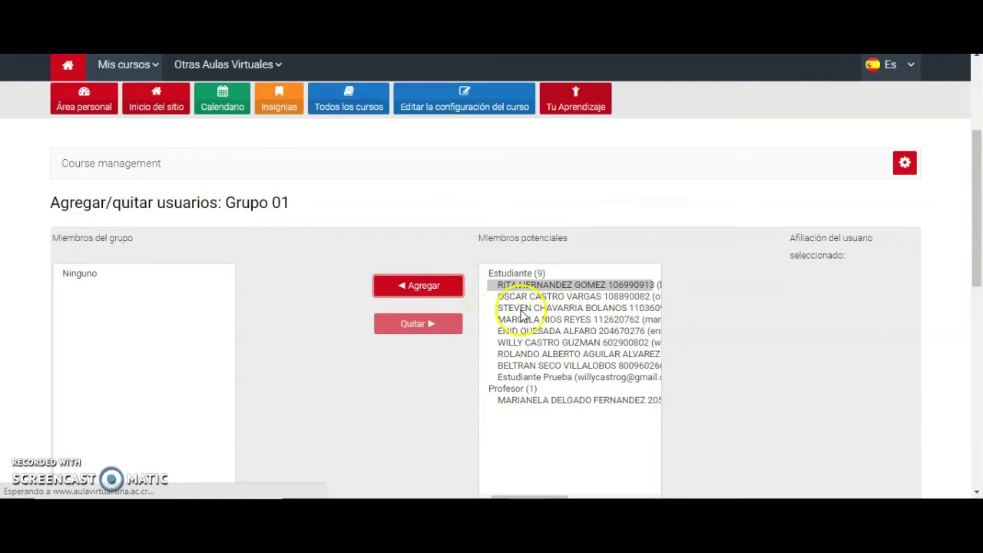
Add two more students to Grupo 01, each time the third potential member, and return to the course's groups list.
{"action": "scroll", "coordinate": [515, 296], "scroll_direction": "down", "scroll_amount": 3}
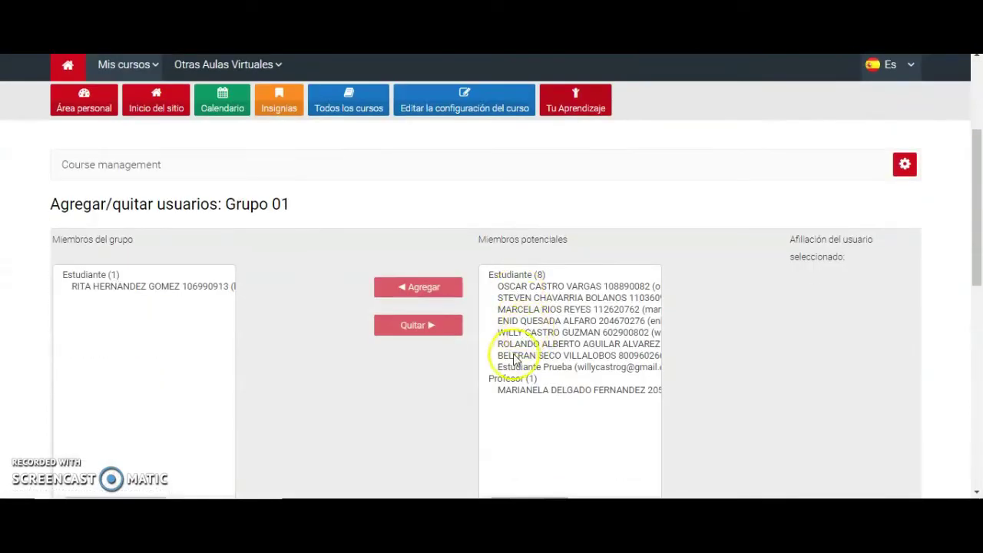
{"action": "left_click", "coordinate": [508, 309]}
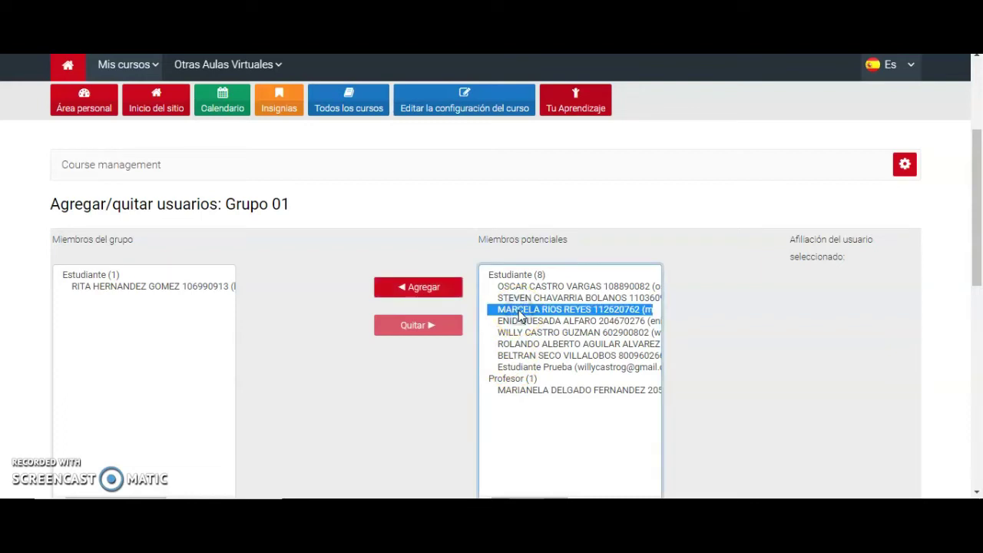
{"action": "left_click", "coordinate": [420, 289]}
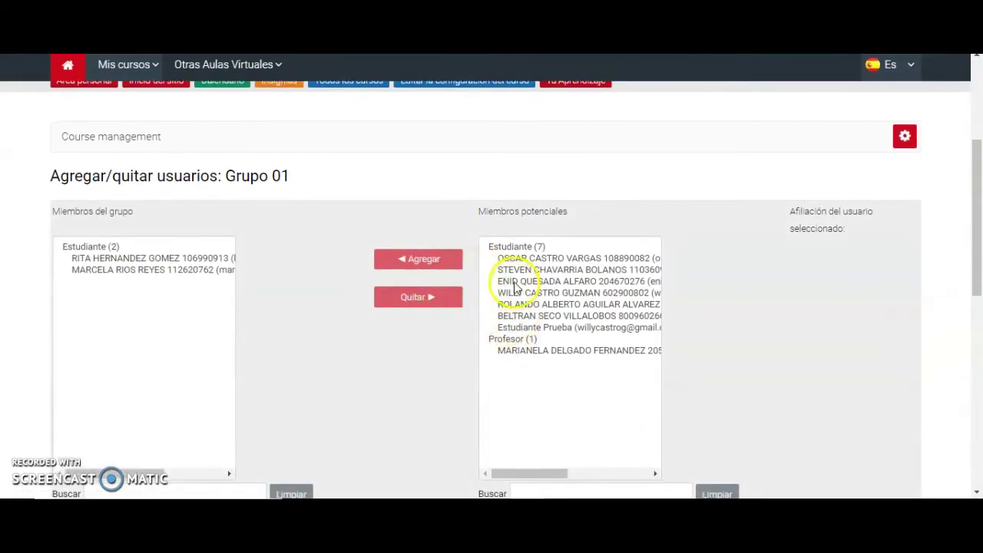
{"action": "left_click", "coordinate": [516, 282]}
{"action": "left_click", "coordinate": [420, 255]}
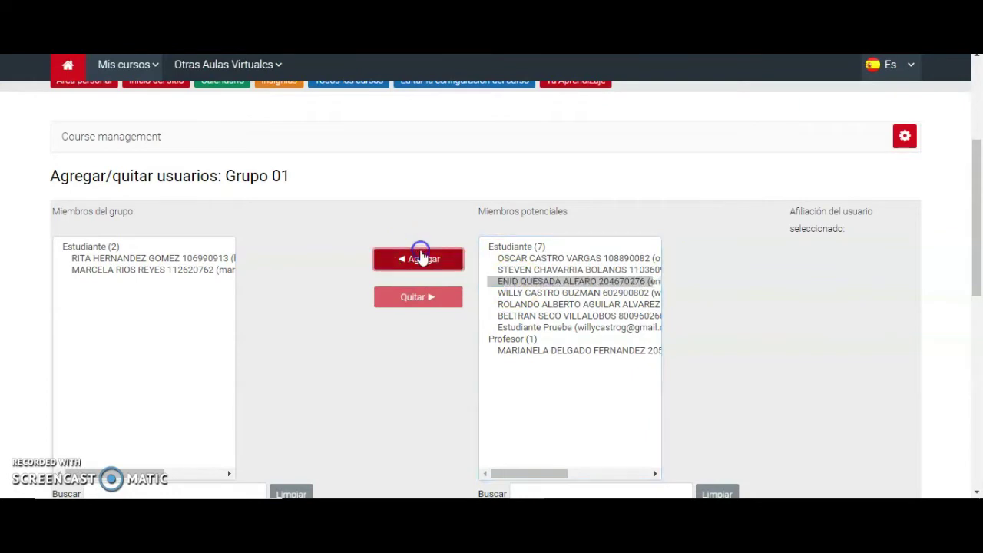
{"action": "scroll", "coordinate": [421, 257], "scroll_direction": "down", "scroll_amount": 2}
{"action": "scroll", "coordinate": [421, 257], "scroll_direction": "down", "scroll_amount": 1}
{"action": "scroll", "coordinate": [422, 257], "scroll_direction": "down", "scroll_amount": 1}
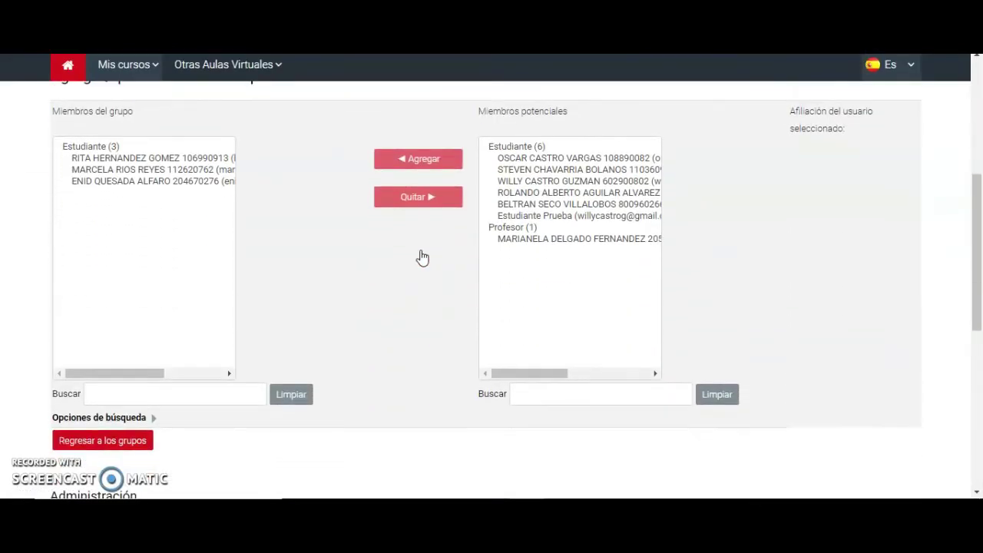
{"action": "left_click", "coordinate": [70, 441]}
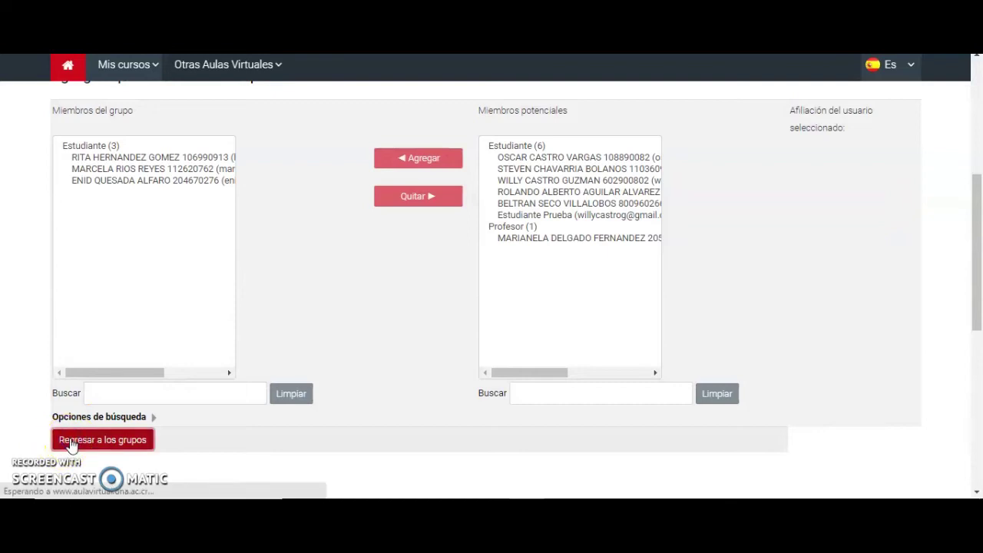
{"action": "scroll", "coordinate": [71, 444], "scroll_direction": "down", "scroll_amount": 2}
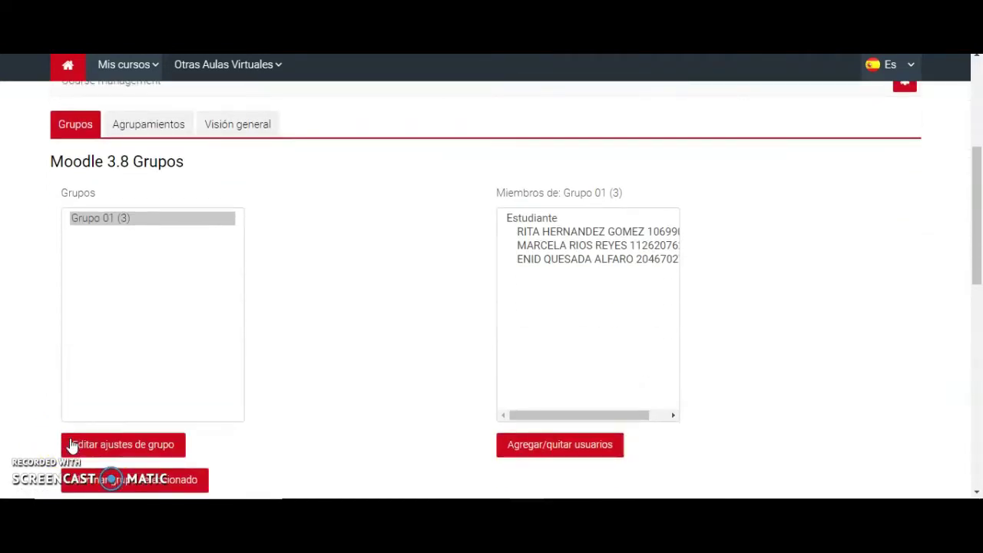
Review the members of Grupo 01, Grupo 02 and Grupo 03 one after another.
{"action": "left_click", "coordinate": [131, 219]}
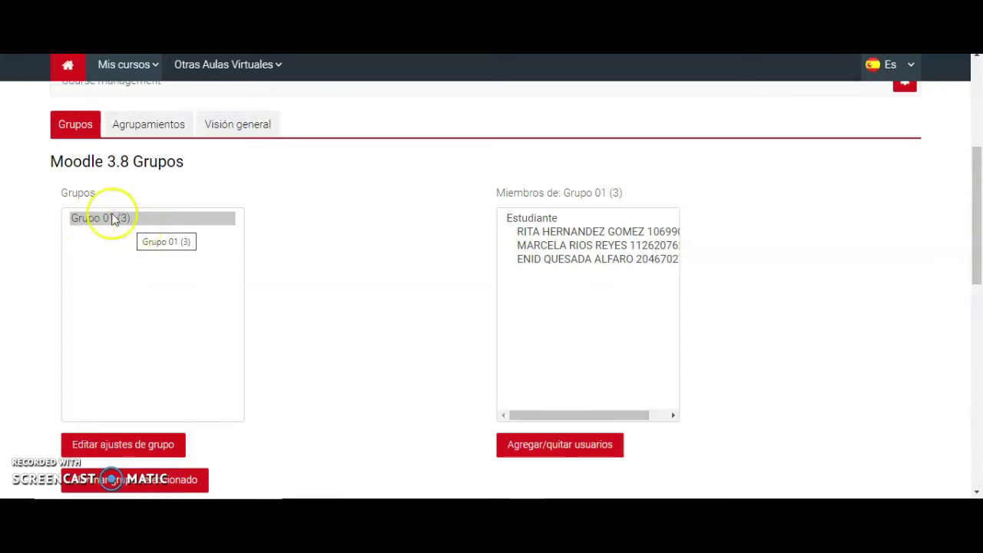
{"action": "left_click", "coordinate": [94, 244]}
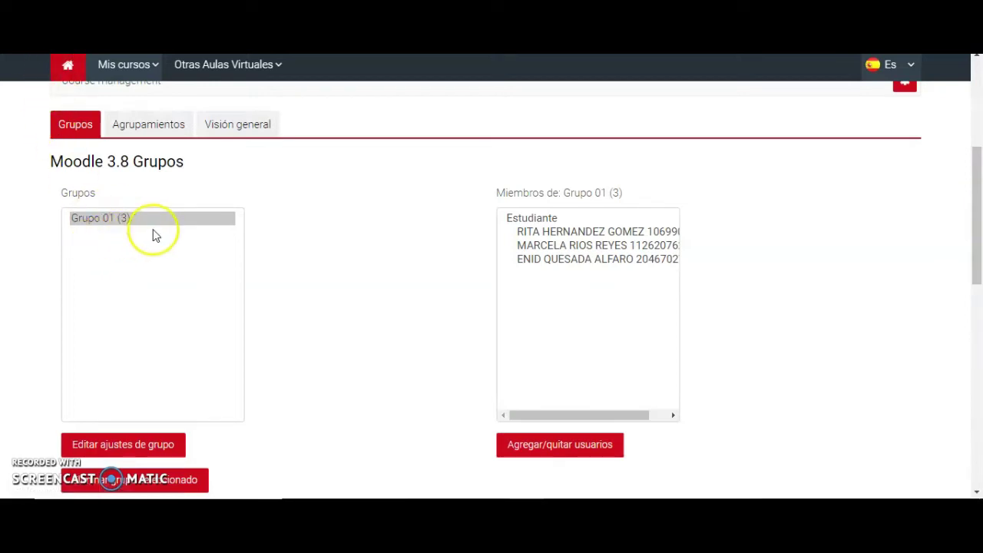
{"action": "left_click", "coordinate": [106, 220]}
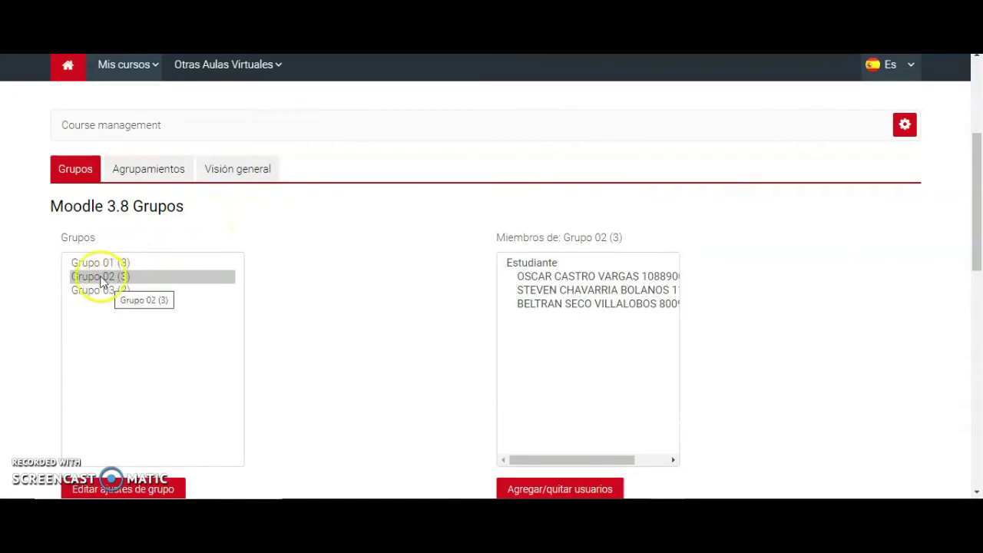
{"action": "left_click", "coordinate": [147, 281]}
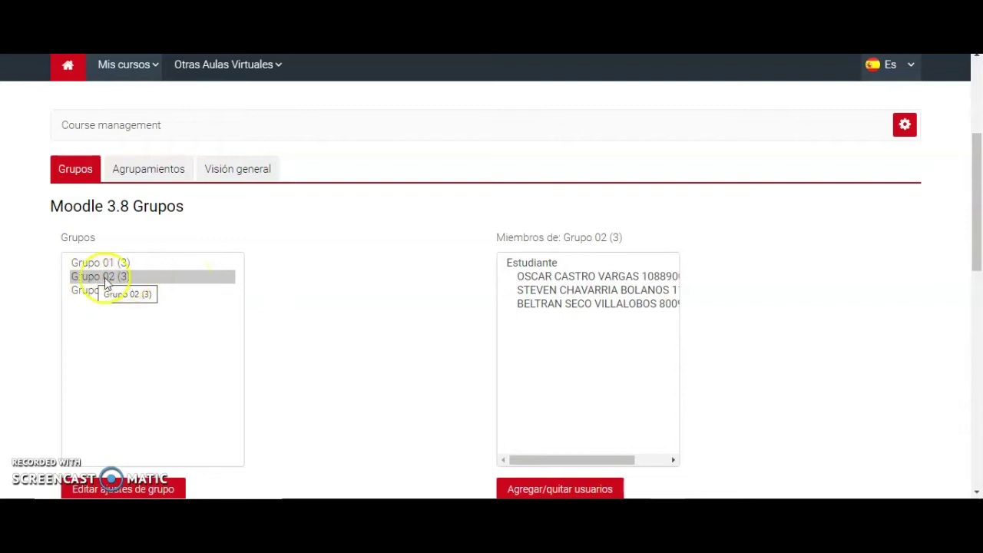
{"action": "left_click", "coordinate": [89, 291]}
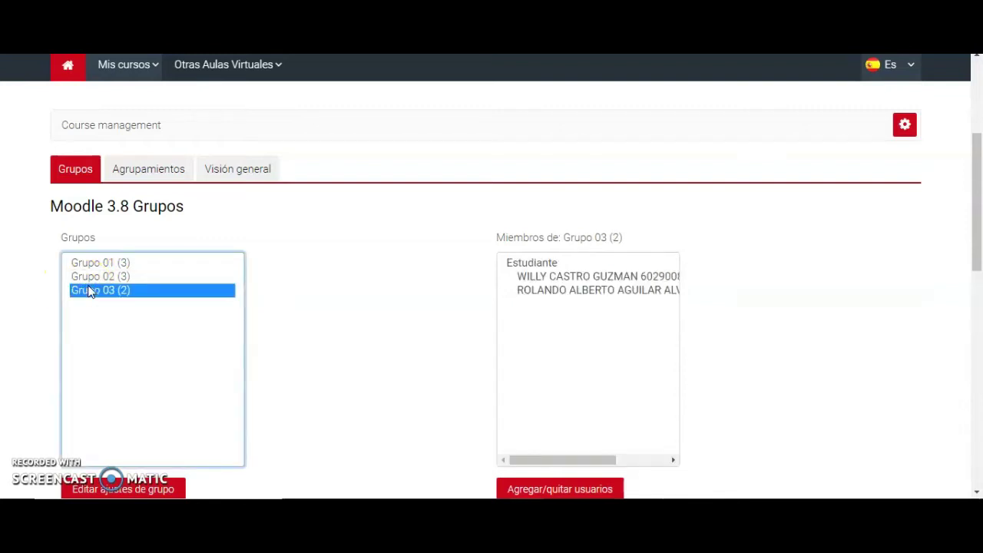
Return from the groups page to the main page of the Moodle 3.8 course.
{"action": "scroll", "coordinate": [89, 290], "scroll_direction": "down", "scroll_amount": 2}
{"action": "scroll", "coordinate": [89, 292], "scroll_direction": "up", "scroll_amount": 1}
{"action": "scroll", "coordinate": [90, 290], "scroll_direction": "up", "scroll_amount": 3}
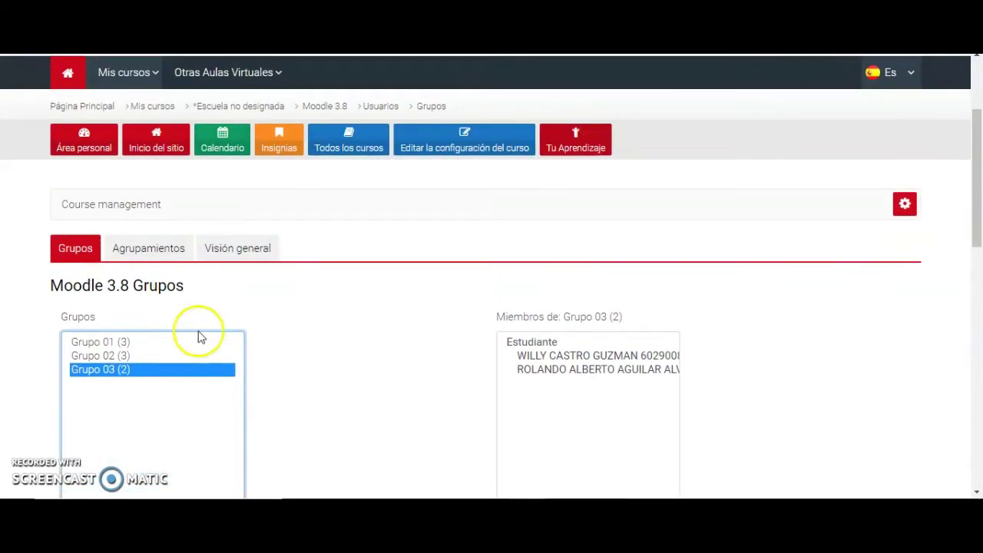
{"action": "scroll", "coordinate": [338, 276], "scroll_direction": "up", "scroll_amount": 1}
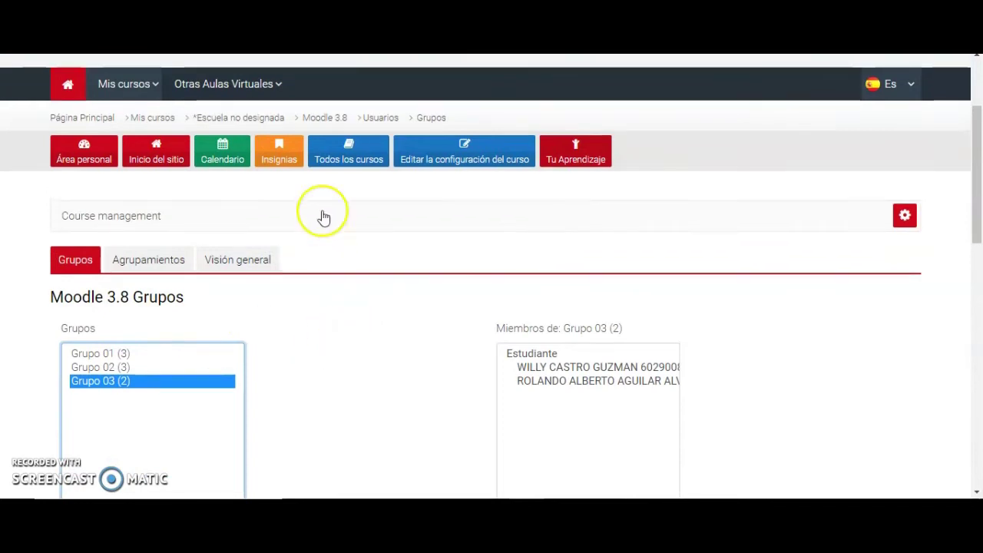
{"action": "left_click", "coordinate": [321, 120]}
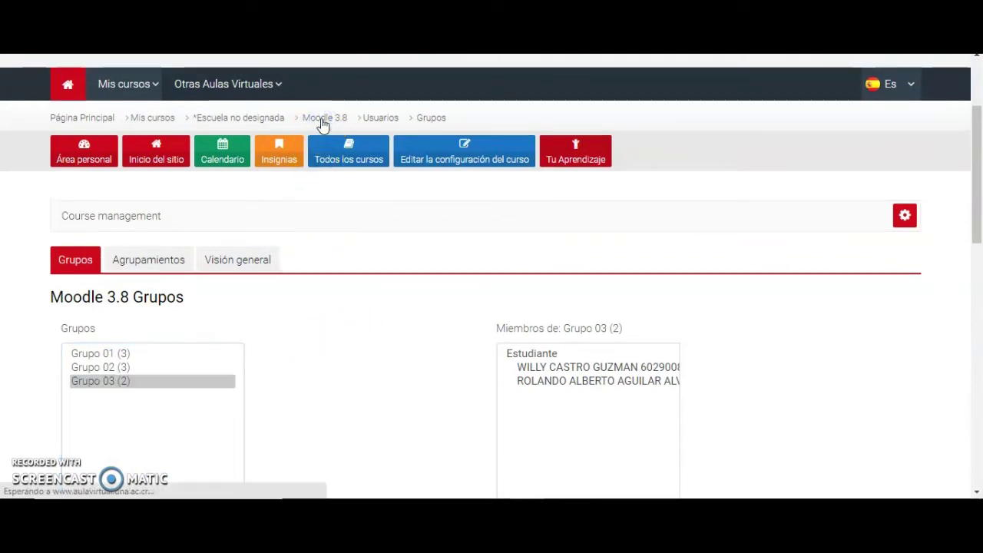
Look over the course's Sesión 1 content and turn on editing for the course page.
{"action": "scroll", "coordinate": [323, 125], "scroll_direction": "down", "scroll_amount": 7}
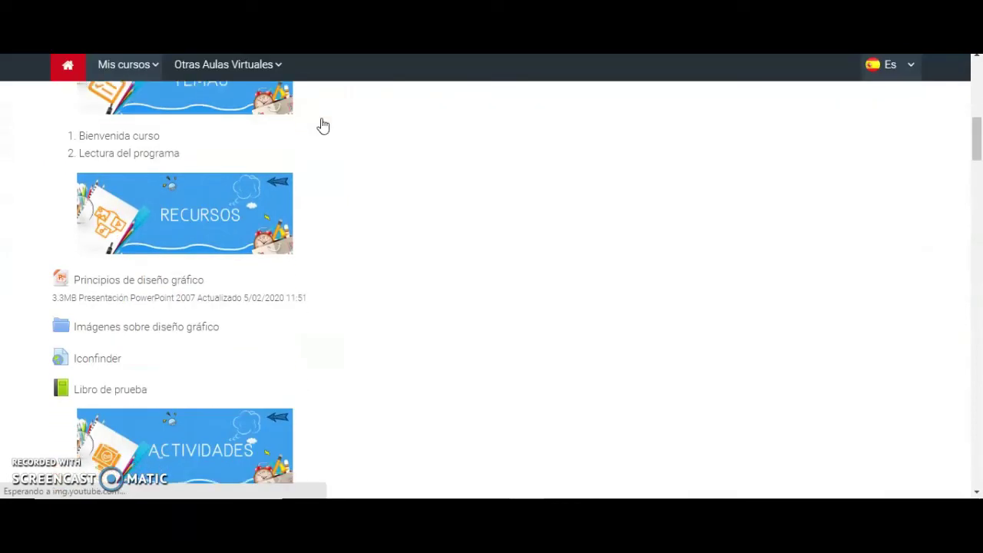
{"action": "scroll", "coordinate": [323, 125], "scroll_direction": "down", "scroll_amount": 4}
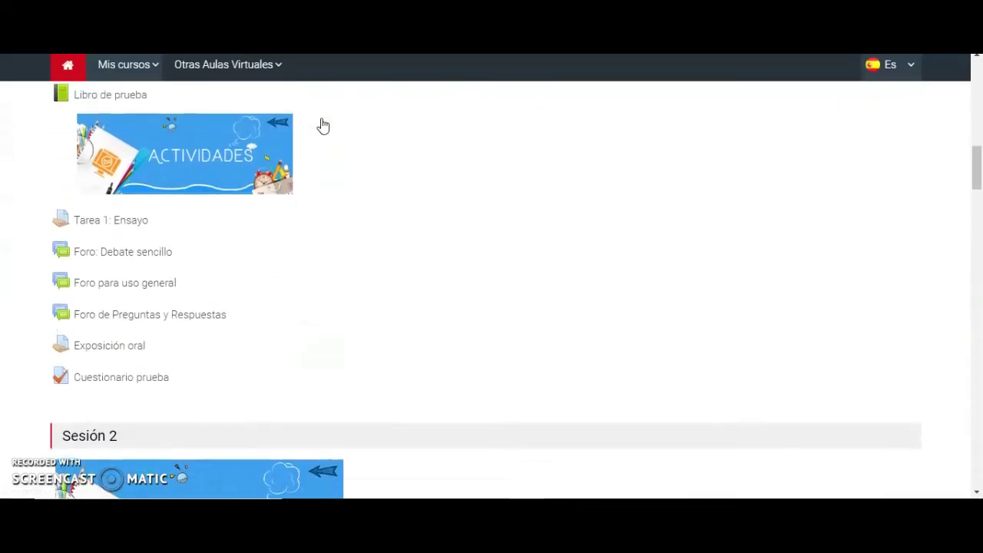
{"action": "scroll", "coordinate": [323, 125], "scroll_direction": "up", "scroll_amount": 1}
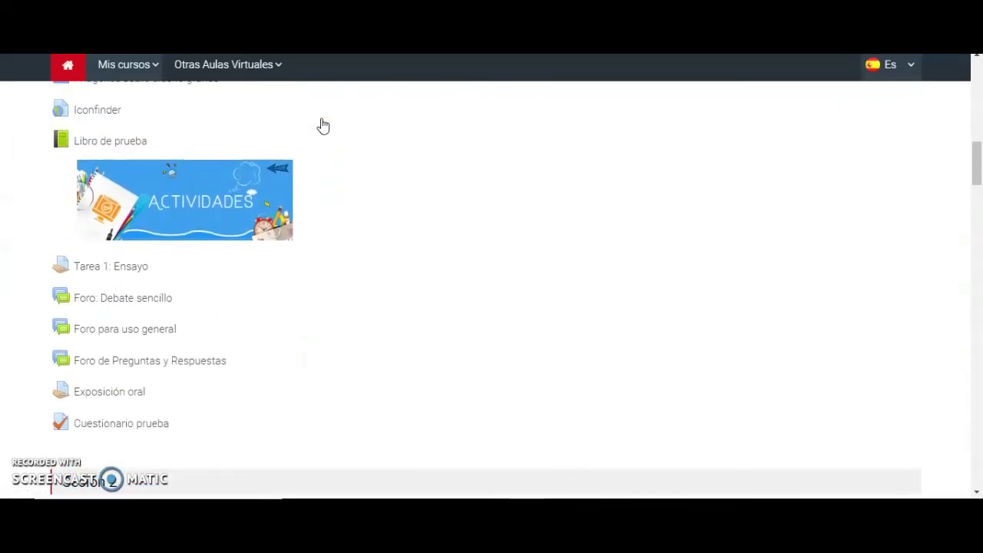
{"action": "scroll", "coordinate": [323, 126], "scroll_direction": "up", "scroll_amount": 10}
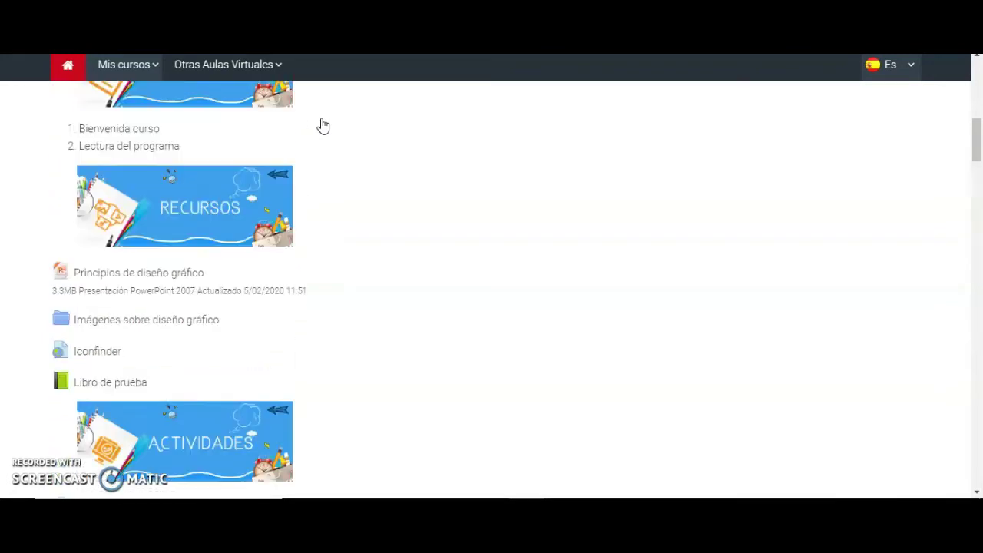
{"action": "left_click", "coordinate": [879, 115]}
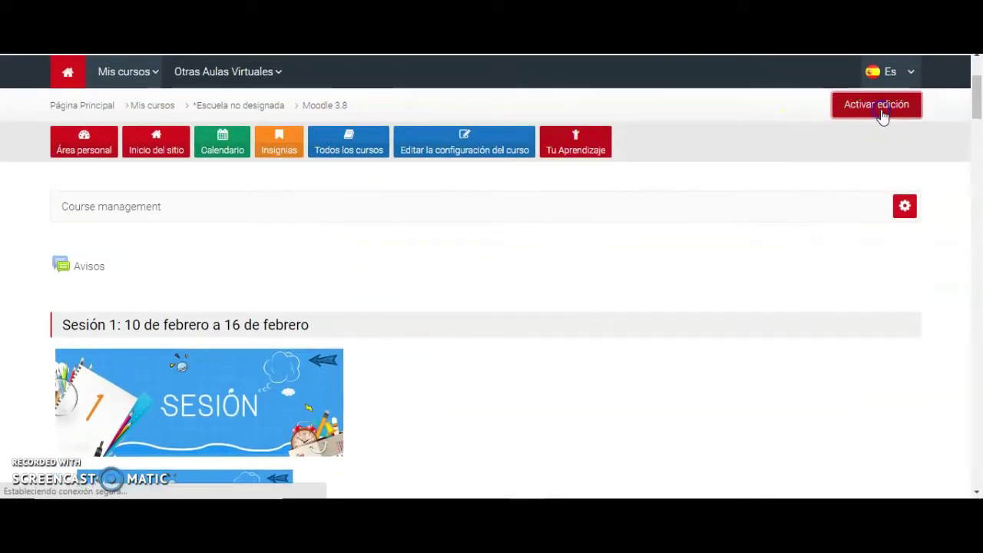
Add a new Tarea activity below the existing activities of Sesión 1.
{"action": "scroll", "coordinate": [720, 266], "scroll_direction": "down", "scroll_amount": 15}
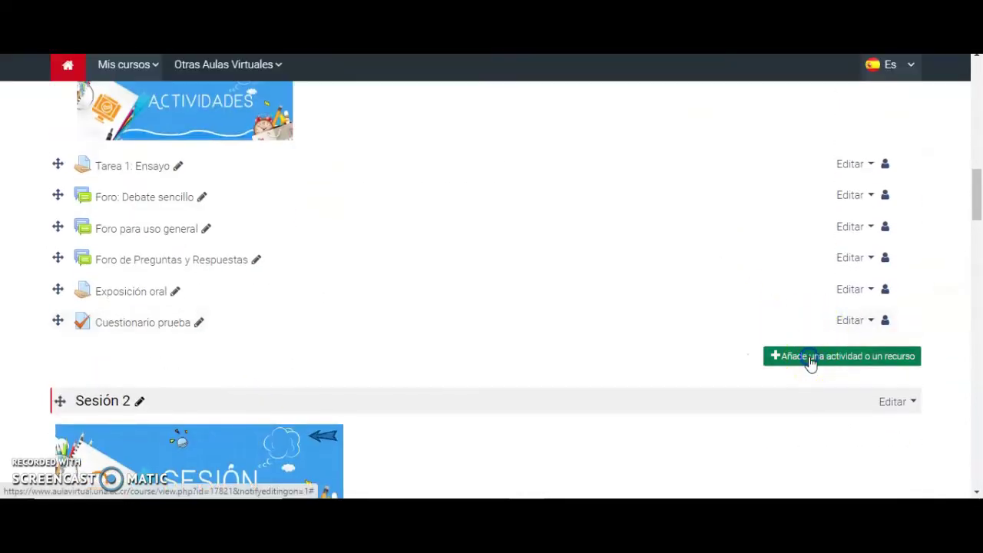
{"action": "left_click", "coordinate": [809, 358]}
{"action": "scroll", "coordinate": [415, 311], "scroll_direction": "down", "scroll_amount": 1}
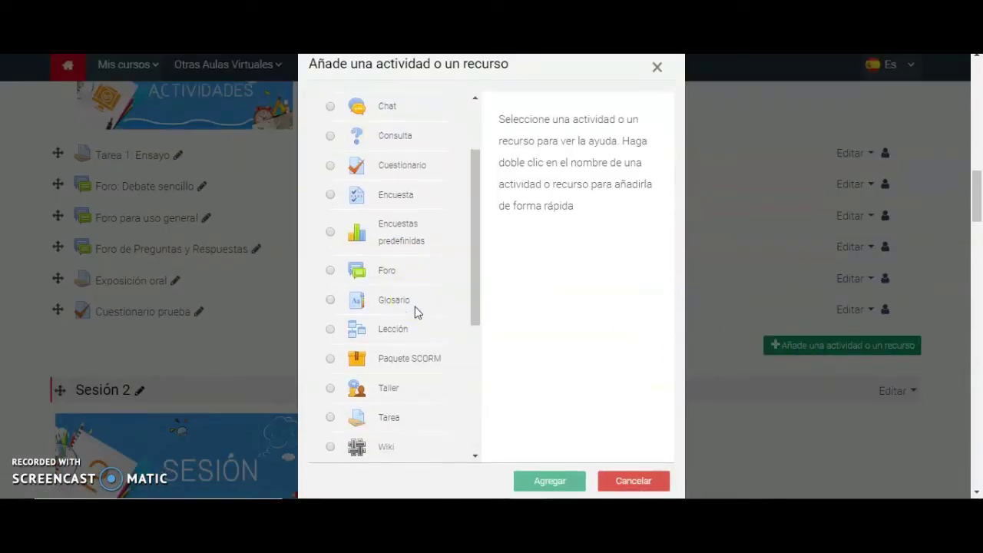
{"action": "left_click", "coordinate": [373, 417]}
{"action": "left_click", "coordinate": [526, 487]}
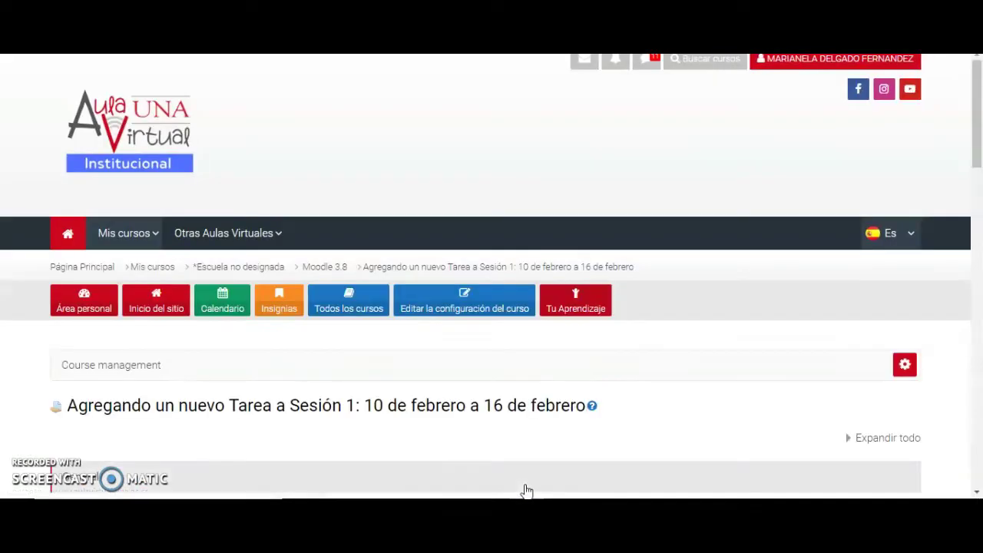
Name the assignment "Tarea prueba grupos" and enter the description "Envíen el archivo solicitado. Sólo un miembro del grupo lo de enviar.".
{"action": "scroll", "coordinate": [527, 491], "scroll_direction": "down", "scroll_amount": 3}
{"action": "left_click", "coordinate": [342, 322]}
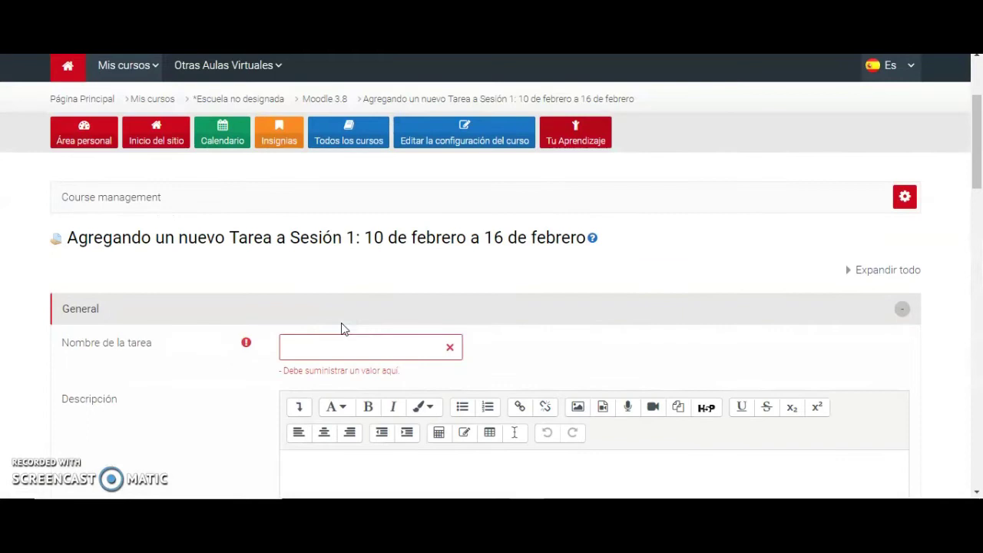
{"action": "left_click", "coordinate": [353, 347]}
{"action": "type", "text": "Ta"}
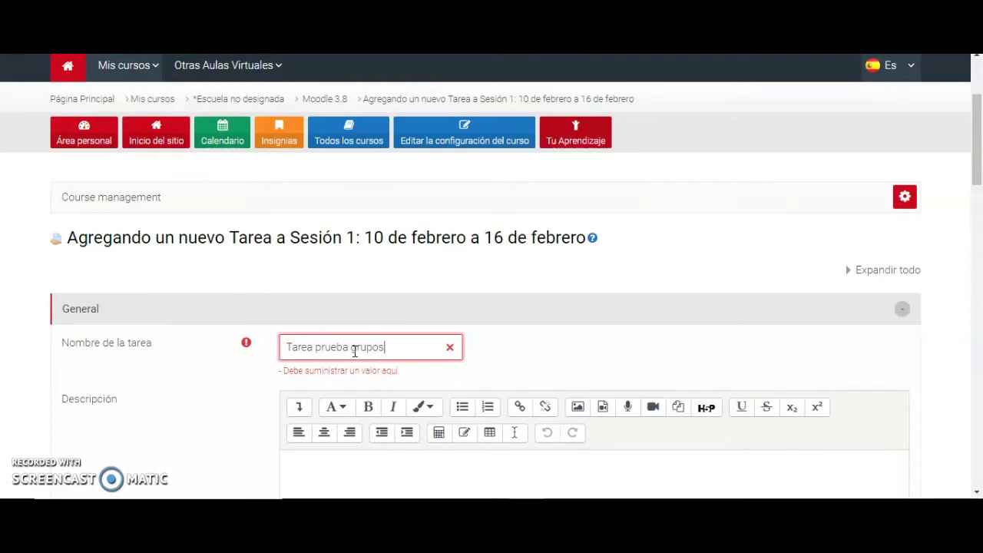
{"action": "type", "text": "rea prueba grupos"}
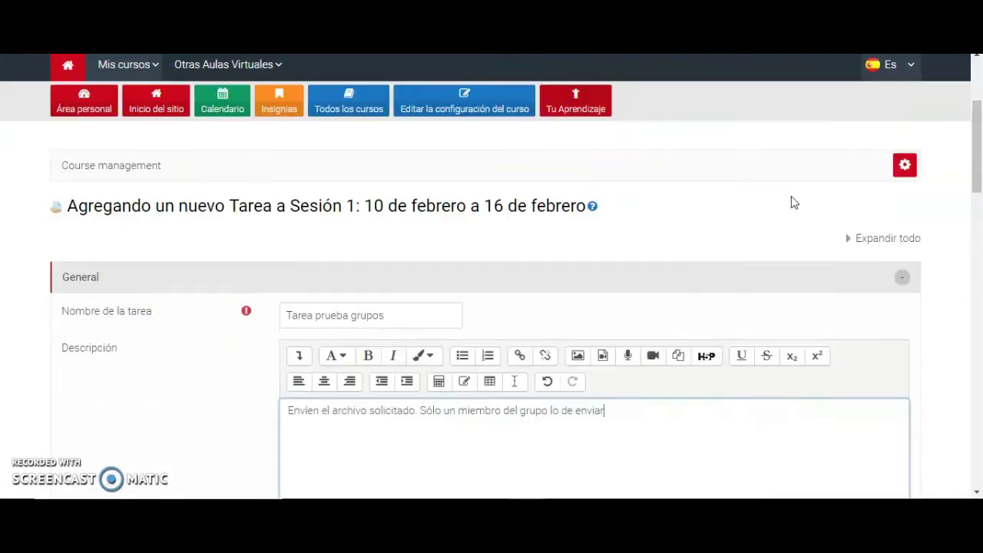
{"action": "left_click", "coordinate": [653, 417]}
{"action": "scroll", "coordinate": [658, 417], "scroll_direction": "down", "scroll_amount": 2}
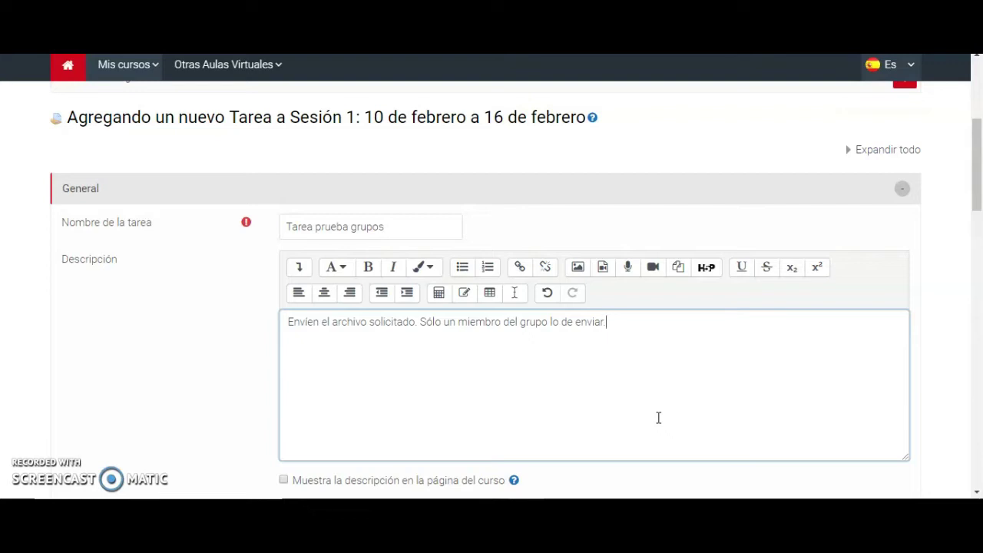
Set Entrega por grupos to Sí in the assignment's group submission settings and review the related options.
{"action": "scroll", "coordinate": [657, 419], "scroll_direction": "down", "scroll_amount": 10}
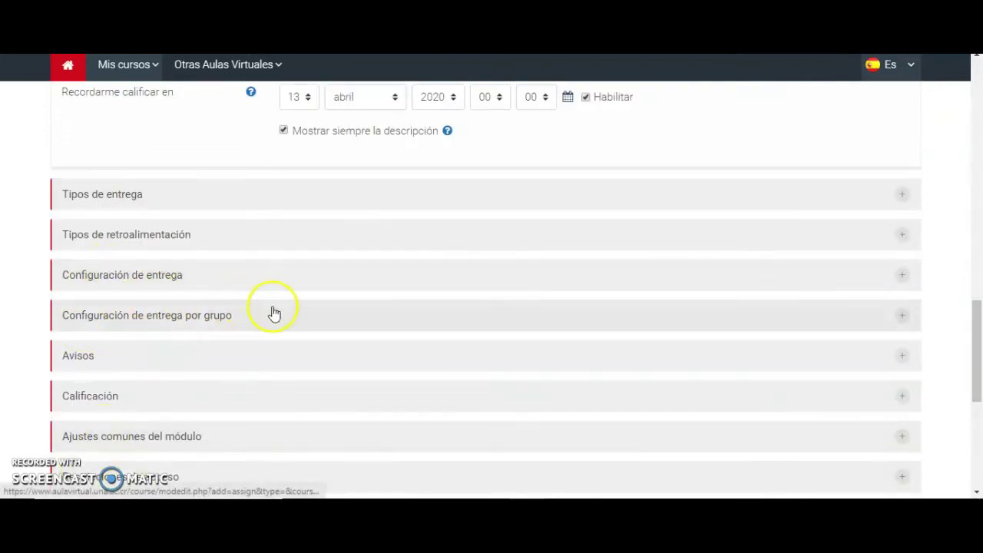
{"action": "left_click", "coordinate": [346, 315]}
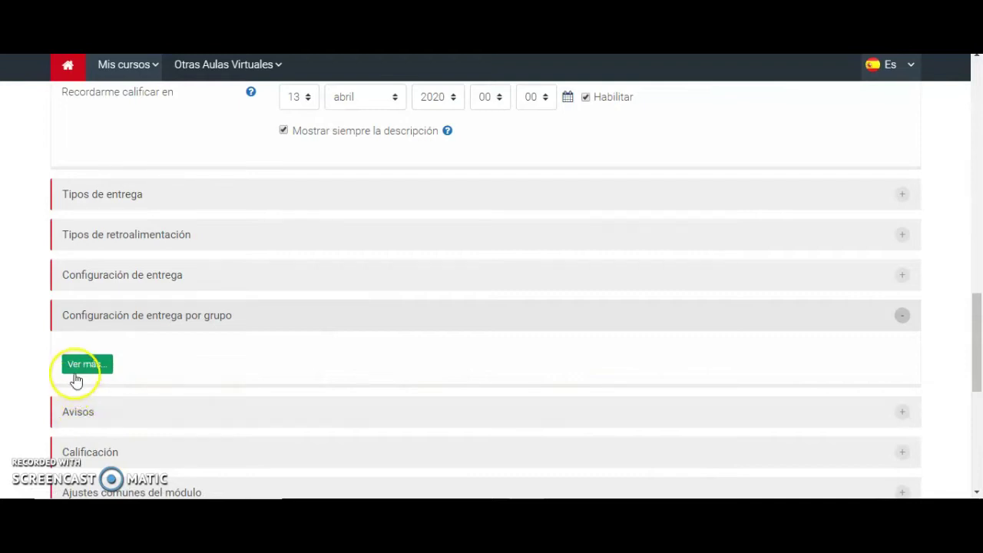
{"action": "left_click", "coordinate": [83, 364]}
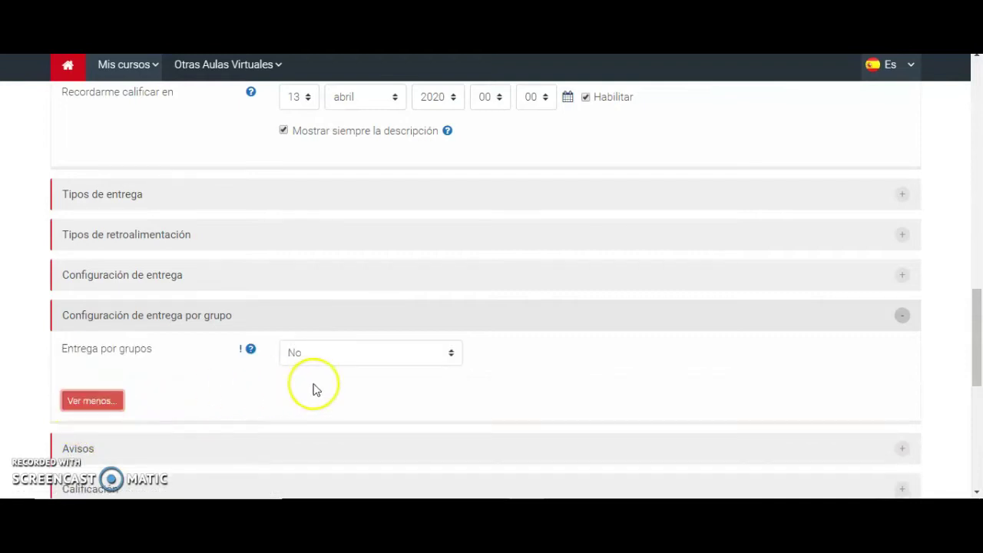
{"action": "left_click", "coordinate": [344, 353]}
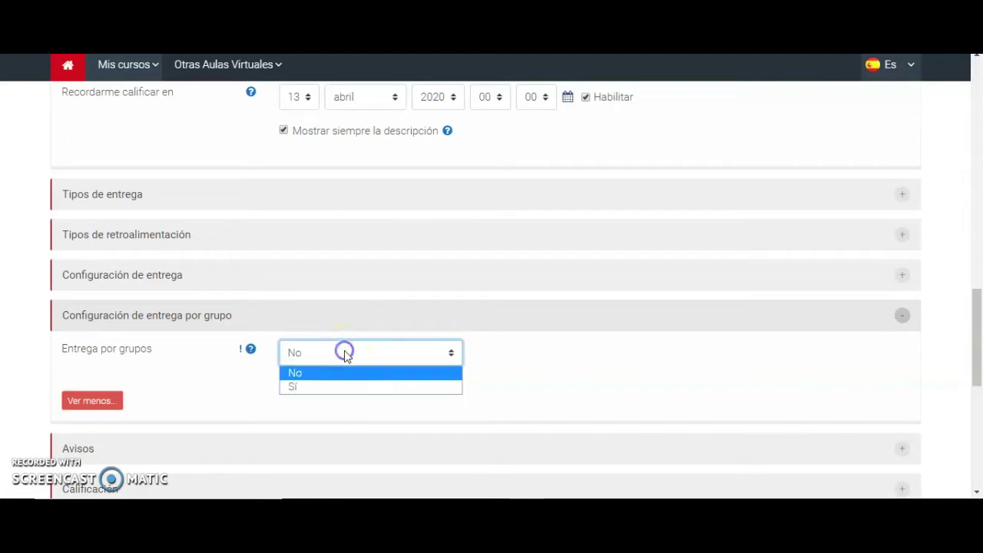
{"action": "left_click", "coordinate": [328, 386]}
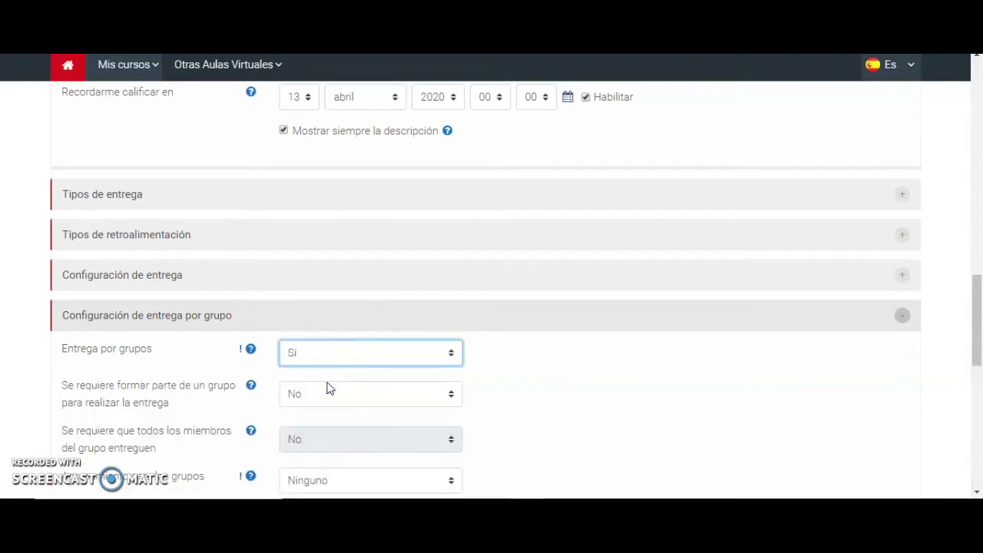
{"action": "scroll", "coordinate": [328, 388], "scroll_direction": "down", "scroll_amount": 1}
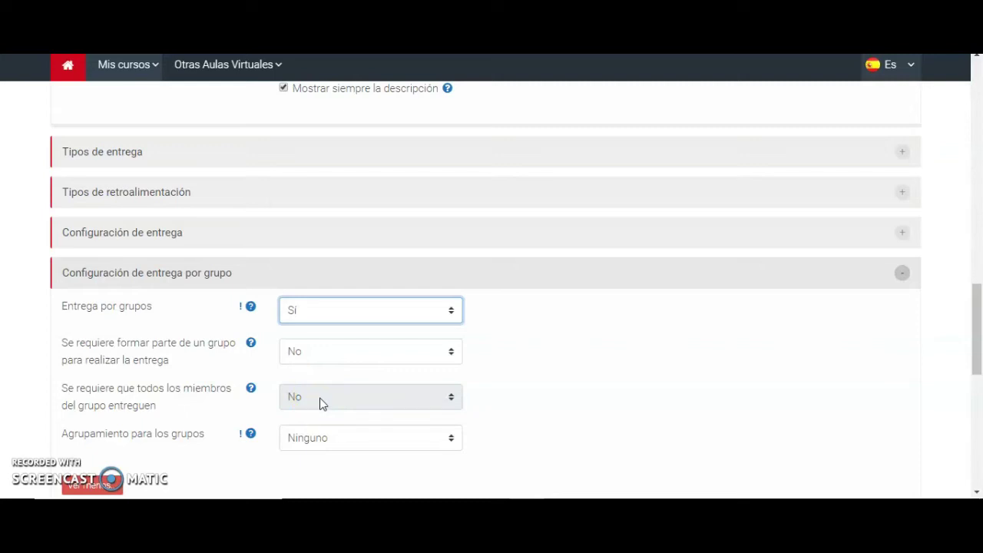
{"action": "scroll", "coordinate": [321, 405], "scroll_direction": "down", "scroll_amount": 1}
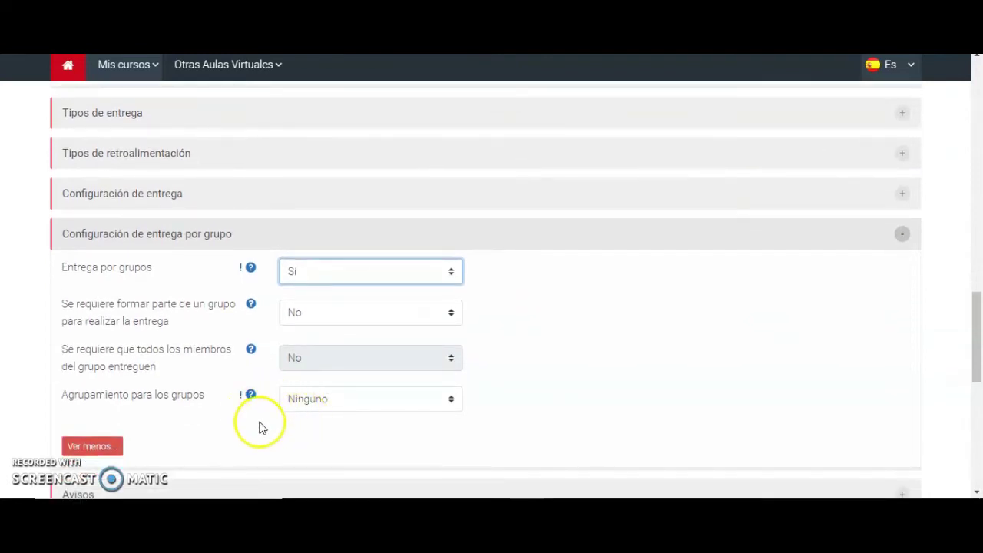
{"action": "scroll", "coordinate": [262, 428], "scroll_direction": "down", "scroll_amount": 1}
Set the assignment's maximum grade to 10 points and save it, returning to the course page.
{"action": "scroll", "coordinate": [262, 428], "scroll_direction": "down", "scroll_amount": 5}
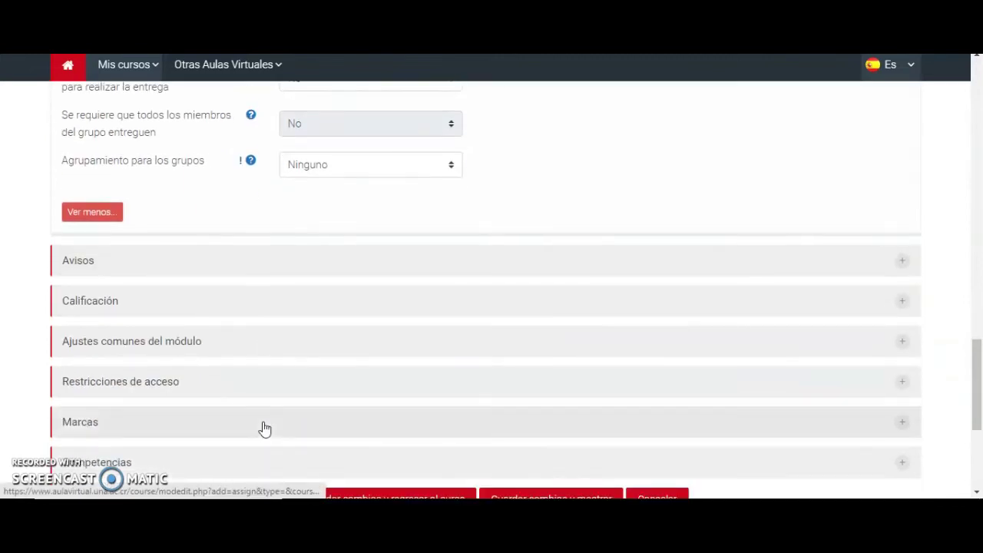
{"action": "left_click", "coordinate": [358, 298]}
{"action": "left_click", "coordinate": [350, 362]}
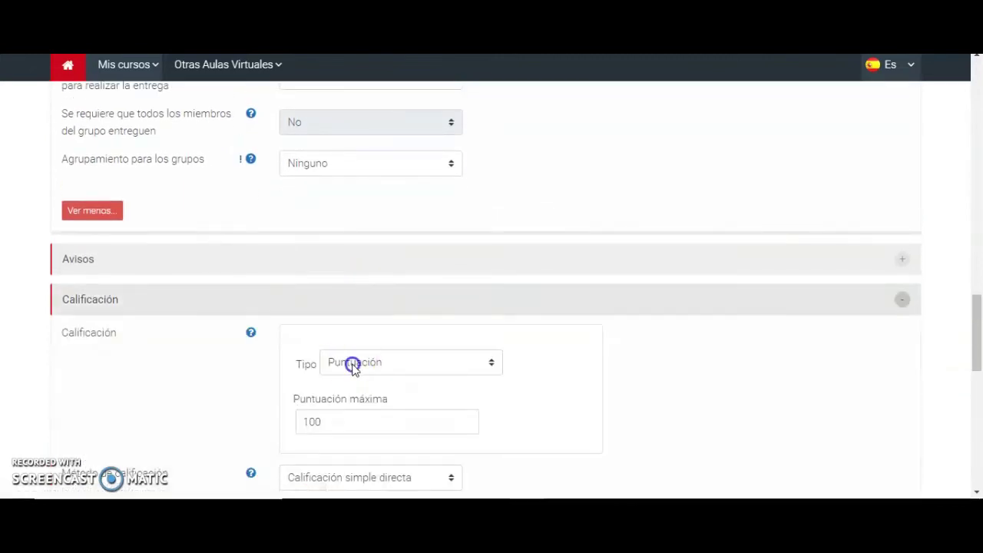
{"action": "left_click", "coordinate": [343, 422]}
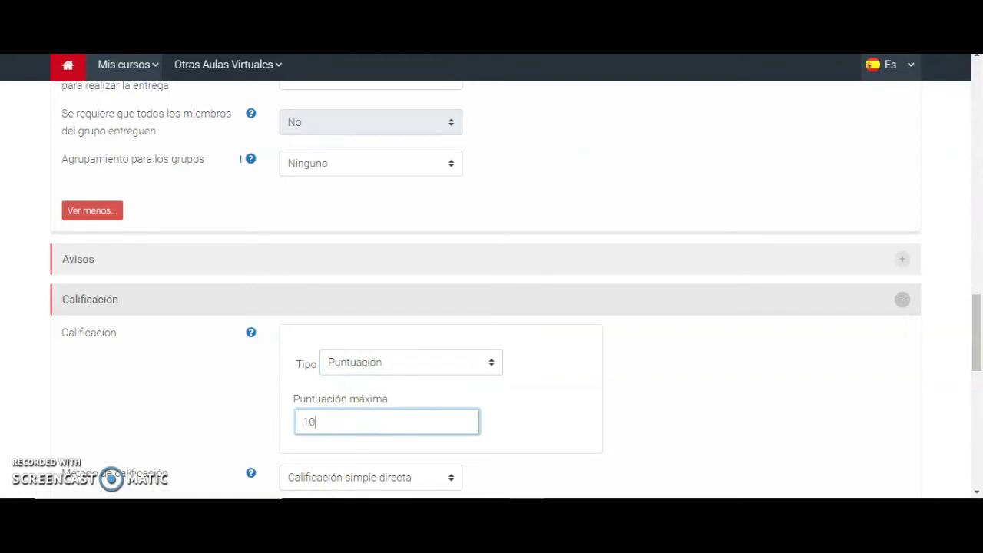
{"action": "left_click_drag", "start_coordinate": [972, 351], "coordinate": [972, 466]}
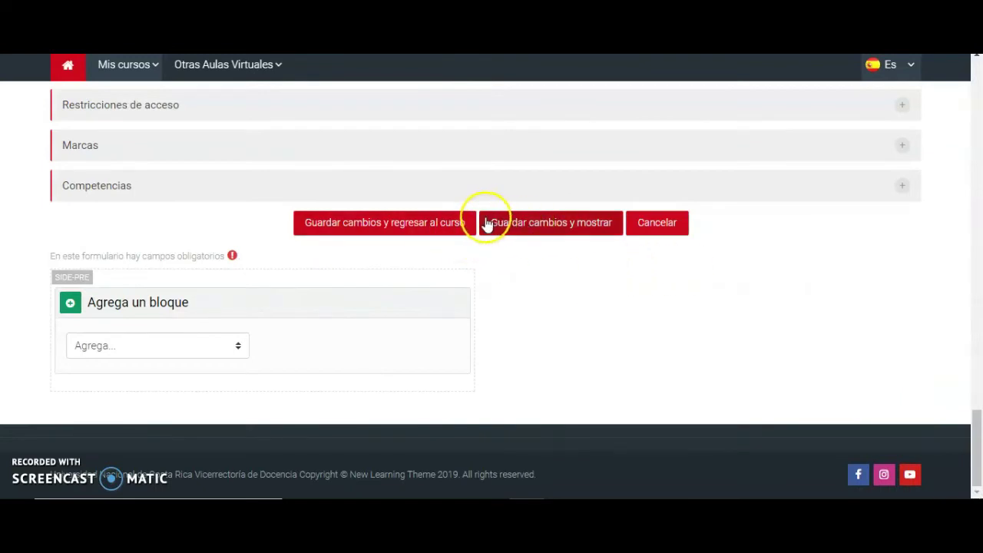
{"action": "left_click", "coordinate": [458, 229]}
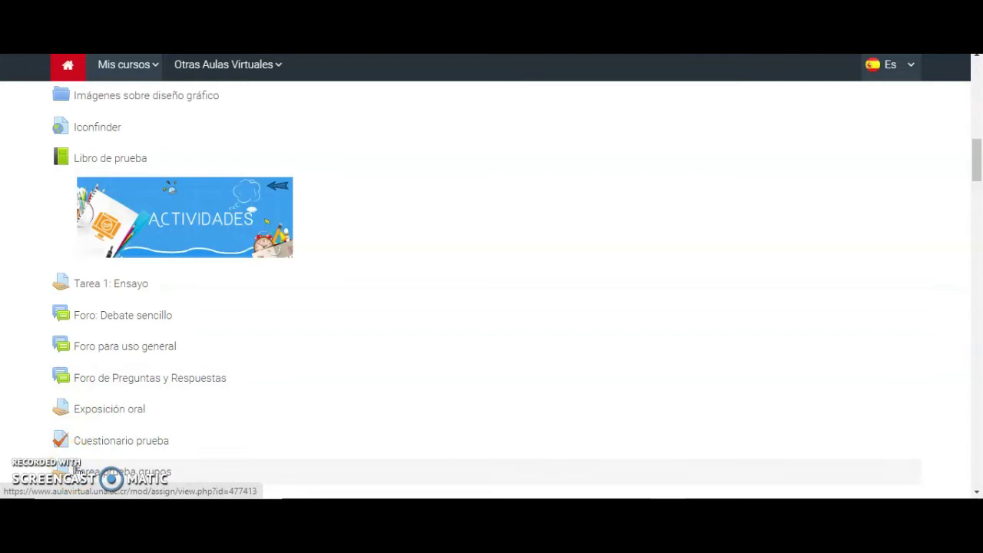
Open the Tarea prueba grupos assignment and review its grading summary.
{"action": "left_click", "coordinate": [77, 470]}
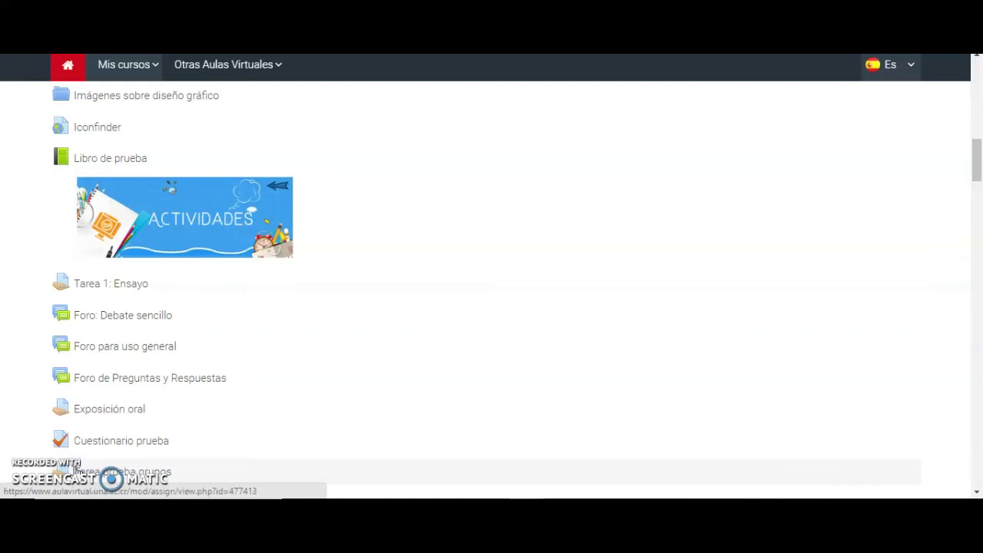
{"action": "scroll", "coordinate": [161, 412], "scroll_direction": "down", "scroll_amount": 2}
{"action": "scroll", "coordinate": [159, 413], "scroll_direction": "down", "scroll_amount": 5}
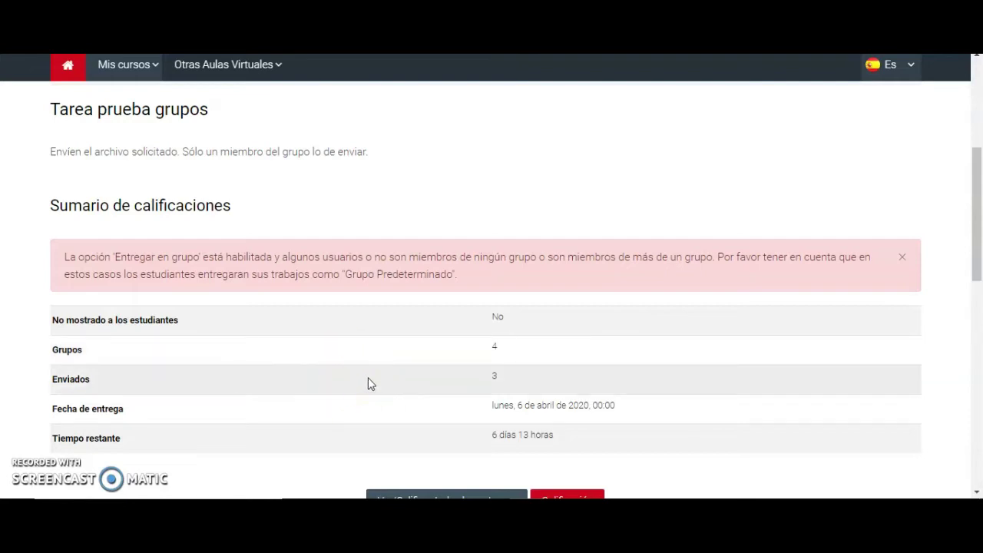
{"action": "scroll", "coordinate": [367, 378], "scroll_direction": "down", "scroll_amount": 1}
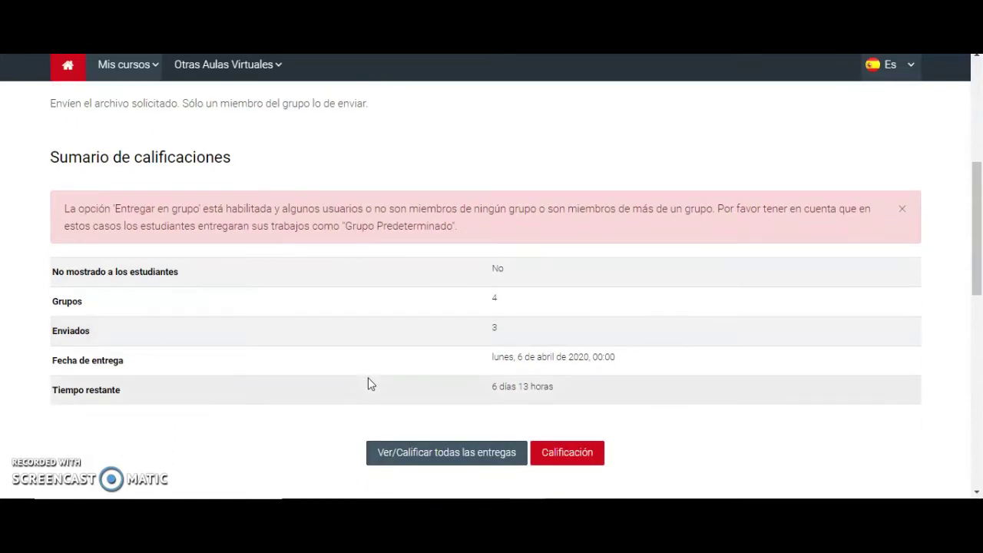
{"action": "scroll", "coordinate": [368, 384], "scroll_direction": "down", "scroll_amount": 1}
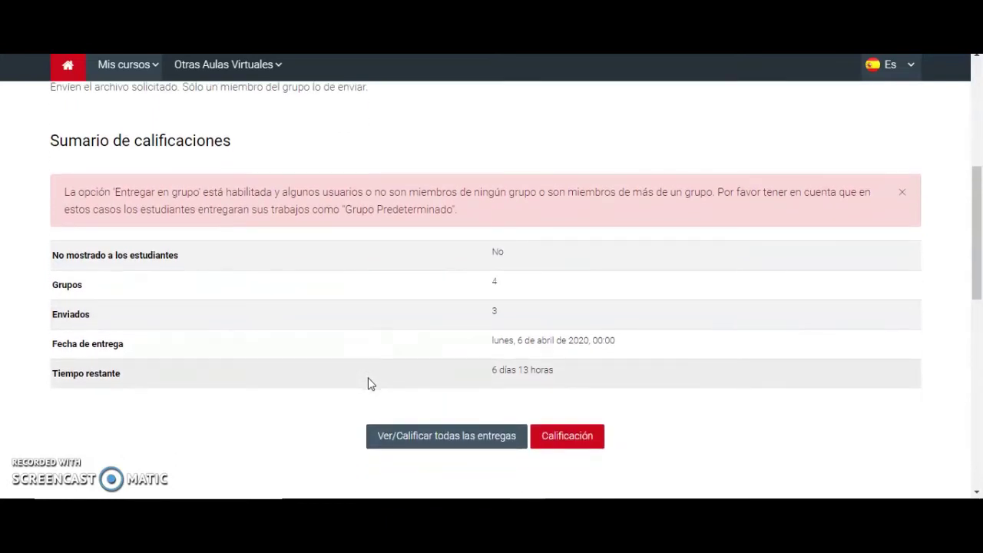
Open the list of all submissions and review the files submitted by each group's members.
{"action": "left_click", "coordinate": [389, 451]}
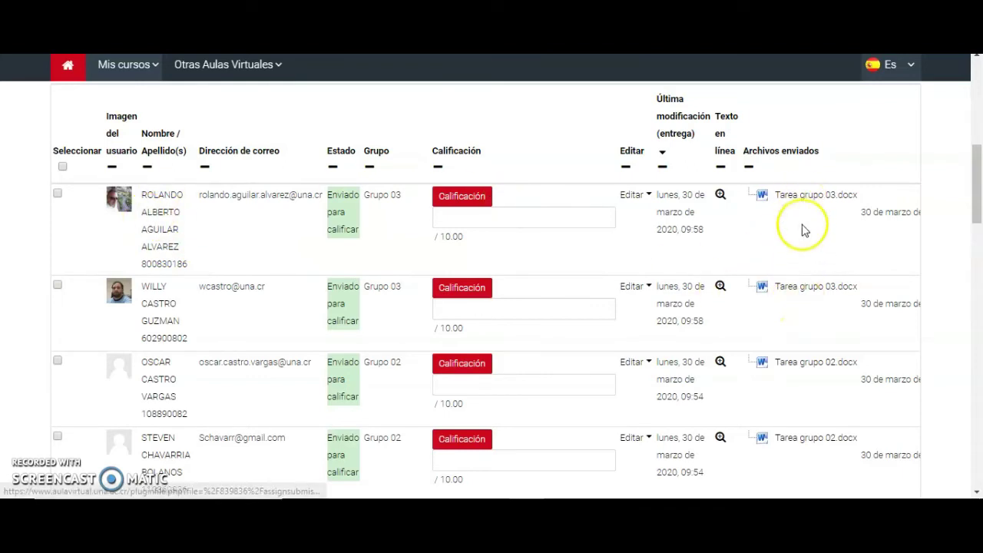
{"action": "scroll", "coordinate": [795, 304], "scroll_direction": "down", "scroll_amount": 2}
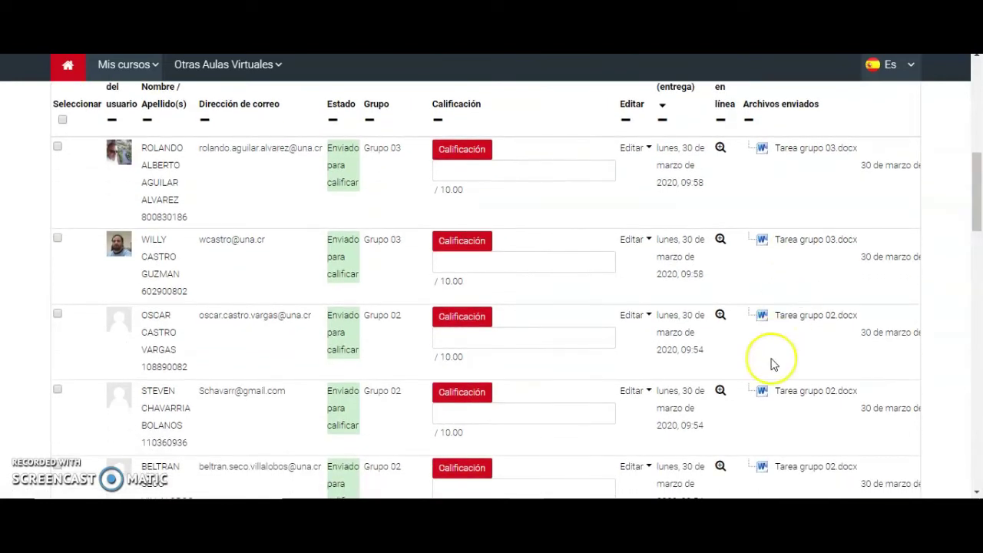
{"action": "scroll", "coordinate": [772, 361], "scroll_direction": "down", "scroll_amount": 2}
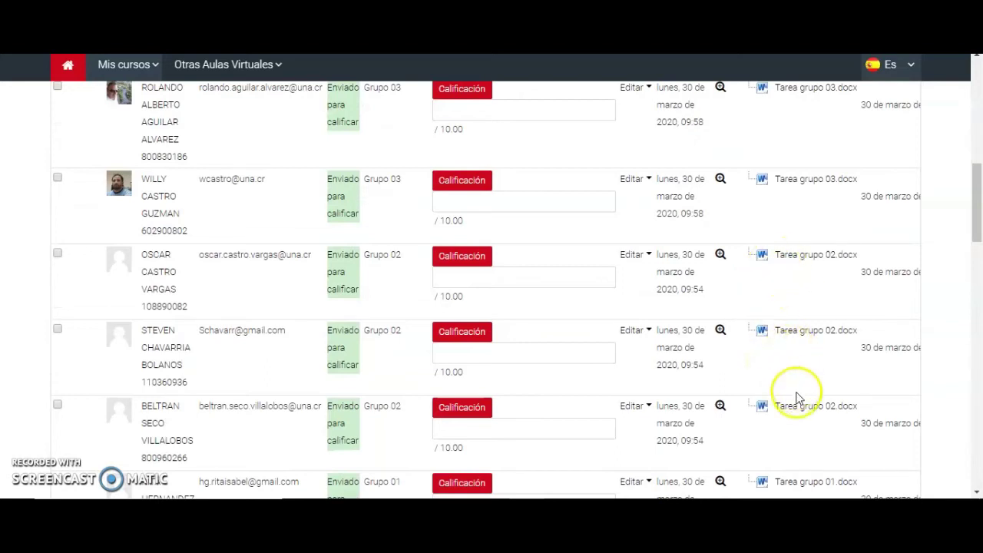
{"action": "scroll", "coordinate": [795, 418], "scroll_direction": "down", "scroll_amount": 5}
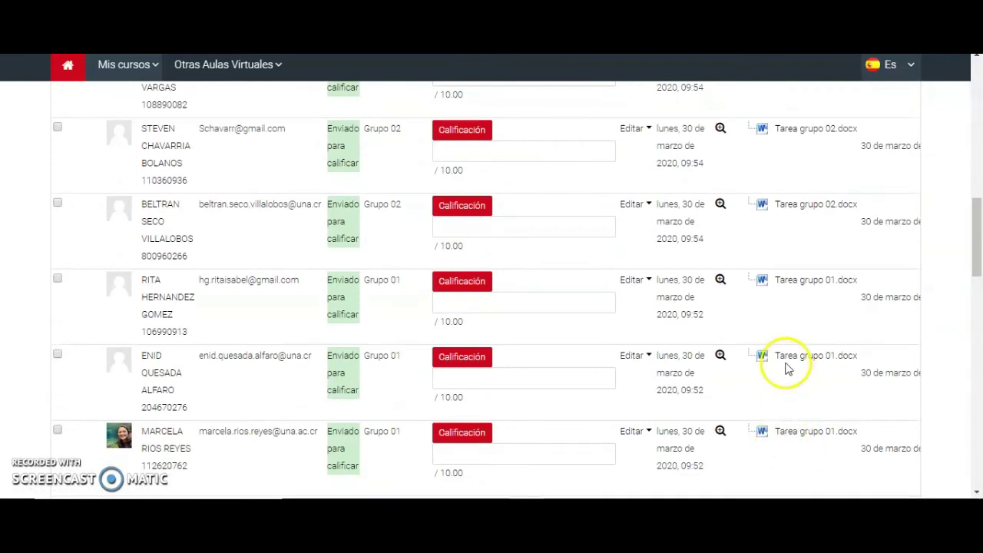
{"action": "scroll", "coordinate": [784, 275], "scroll_direction": "up", "scroll_amount": 5}
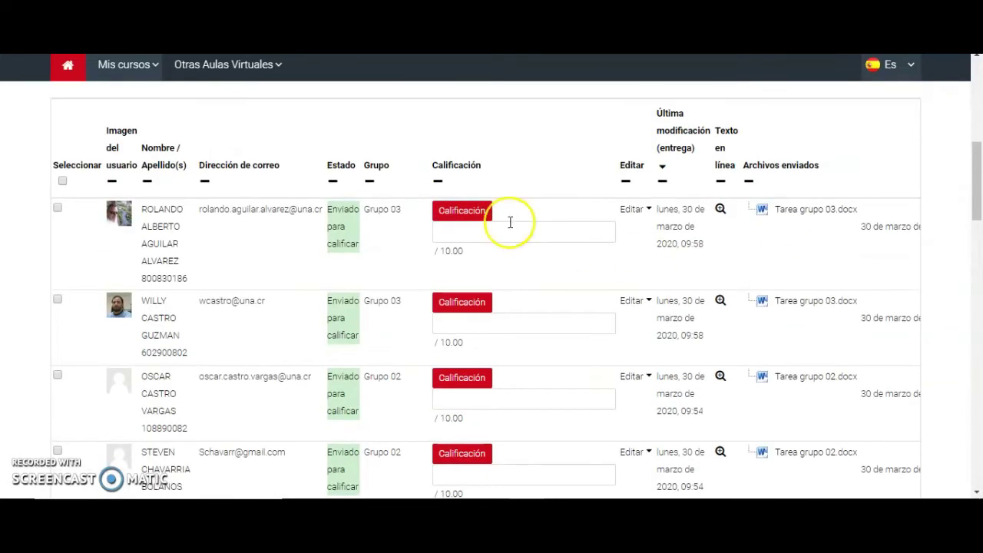
Open the grading page for the first Grupo 03 member's submission and set the grade to 8 out of 10.
{"action": "left_click", "coordinate": [469, 212]}
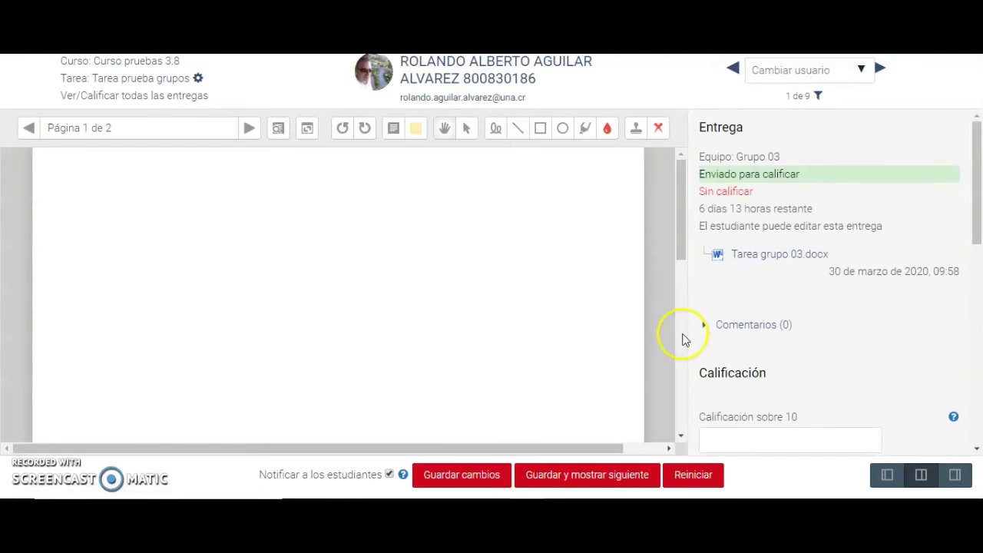
{"action": "left_click", "coordinate": [750, 438]}
{"action": "scroll", "coordinate": [751, 440], "scroll_direction": "down", "scroll_amount": 1}
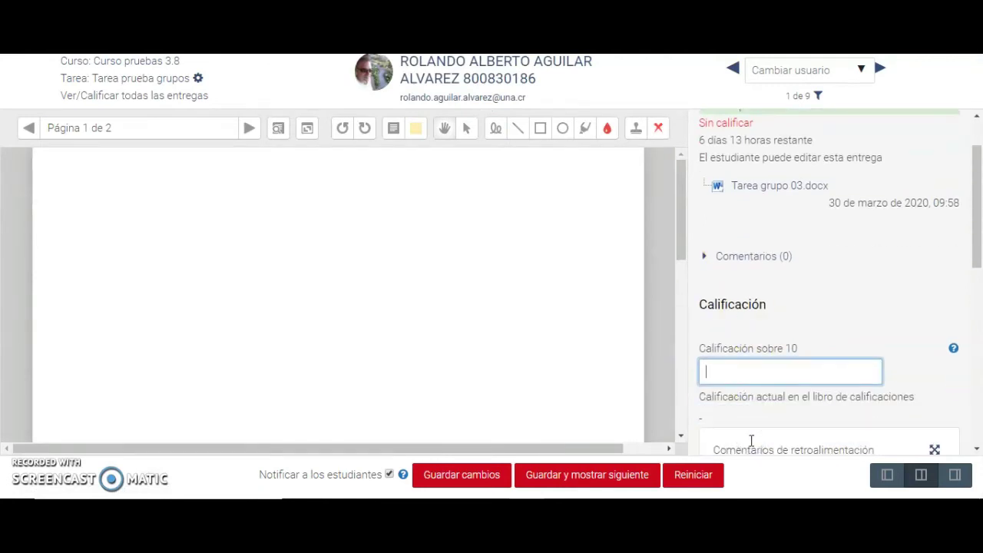
{"action": "scroll", "coordinate": [750, 445], "scroll_direction": "down", "scroll_amount": 3}
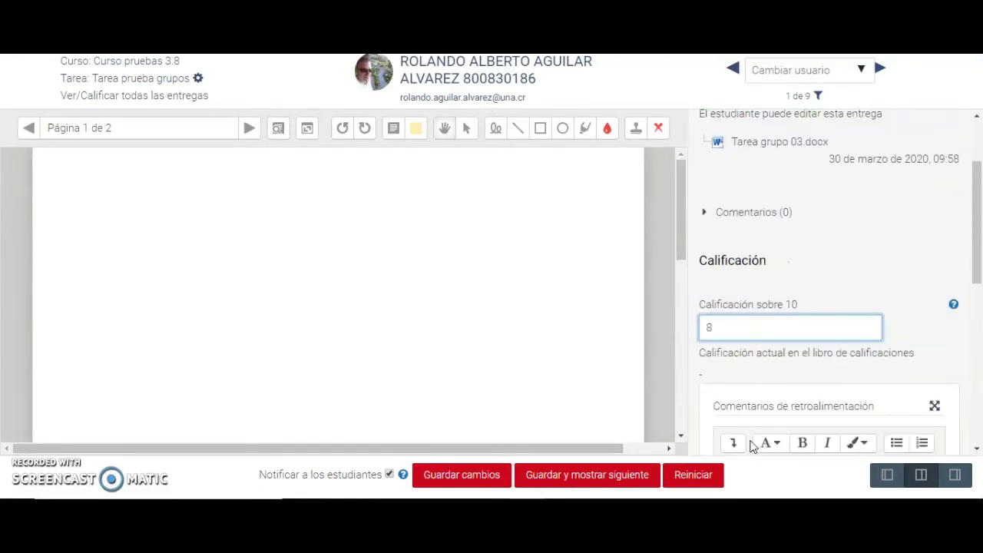
Add the feedback comment "Revisar los siguientes puntos..." to the Grupo 03 submission and save the grading changes.
{"action": "left_click", "coordinate": [748, 396]}
{"action": "type", "text": "Revisar"}
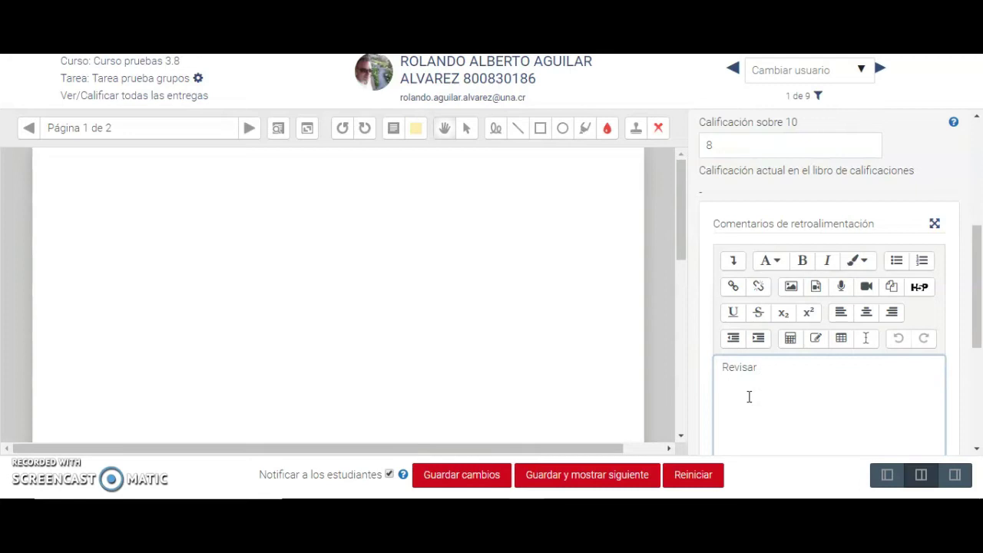
{"action": "type", "text": " los siguientes puntos..."}
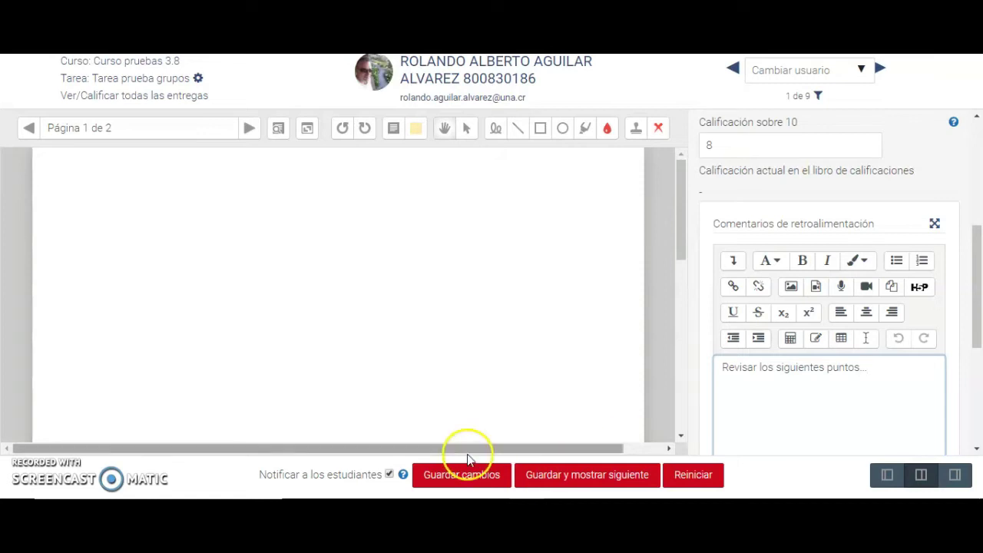
{"action": "left_click", "coordinate": [473, 473]}
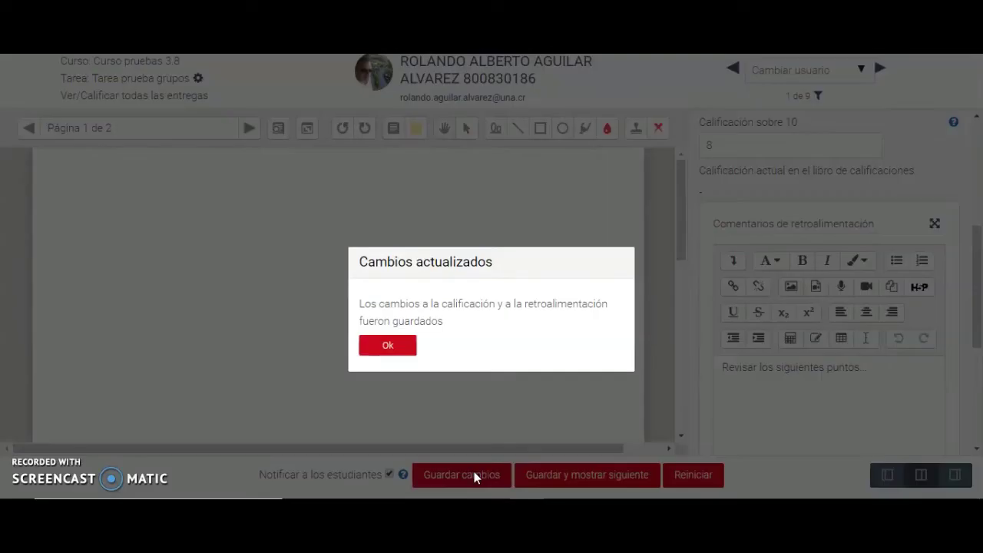
{"action": "left_click", "coordinate": [388, 345]}
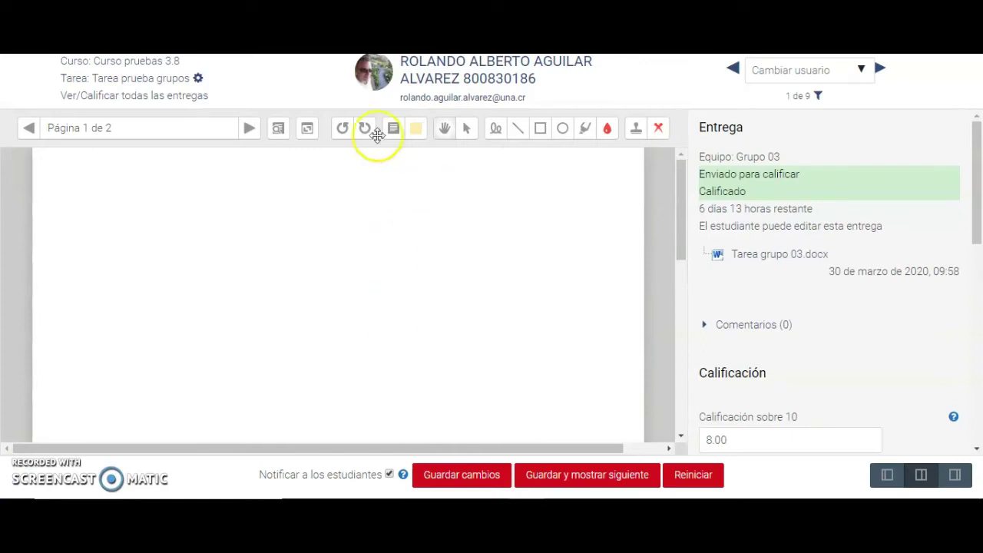
Switch to the second Grupo 03 member and check the grade and feedback comment applied to that student.
{"action": "left_click", "coordinate": [799, 70]}
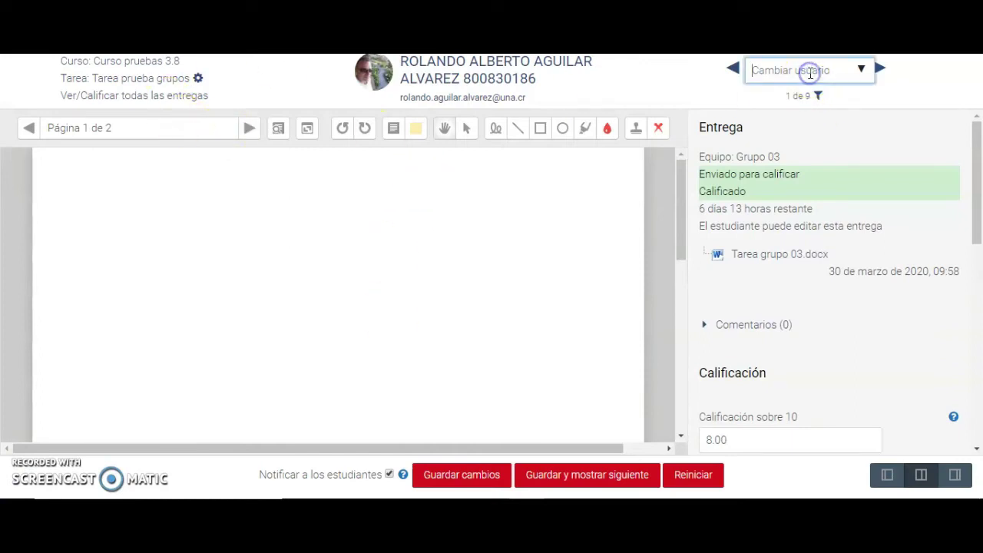
{"action": "left_click", "coordinate": [860, 70]}
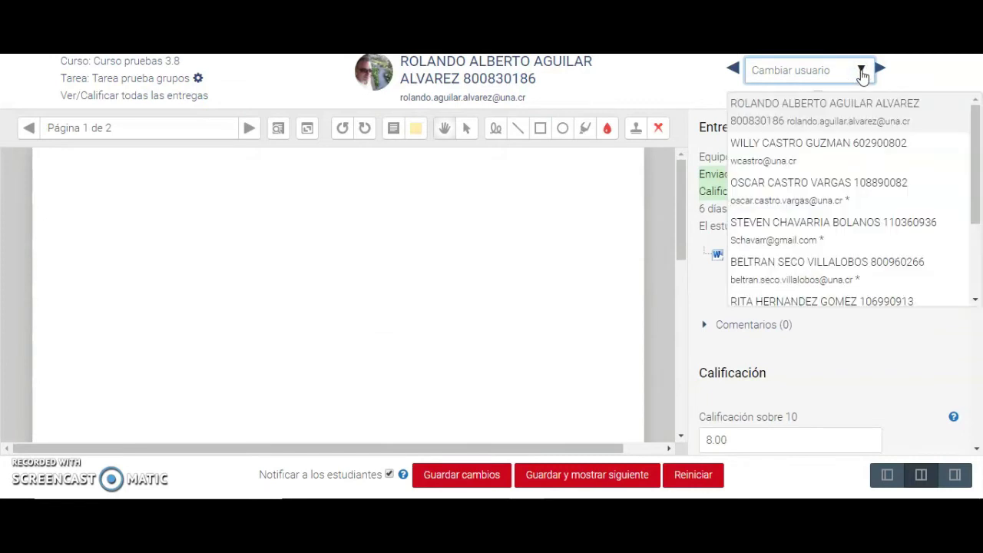
{"action": "left_click", "coordinate": [837, 150]}
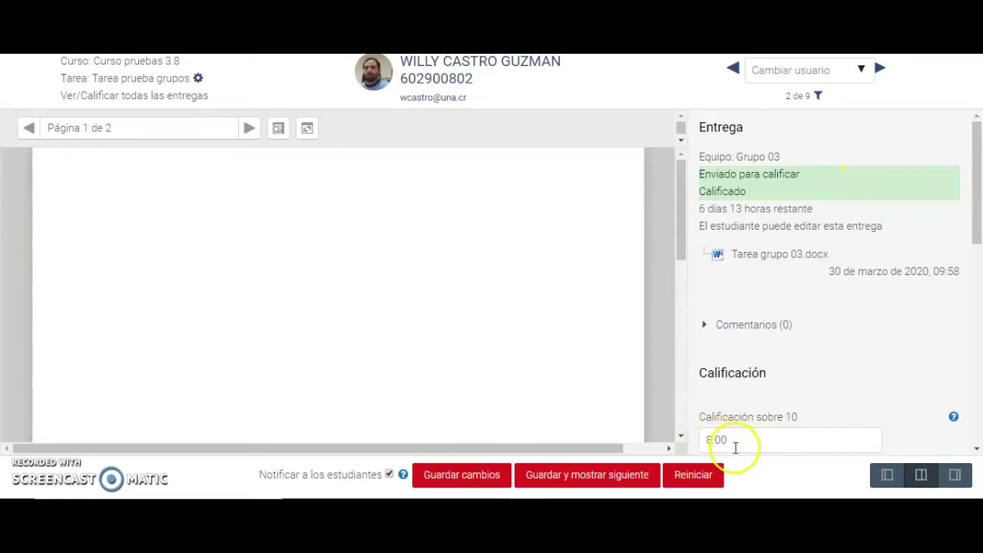
{"action": "scroll", "coordinate": [748, 442], "scroll_direction": "down", "scroll_amount": 3}
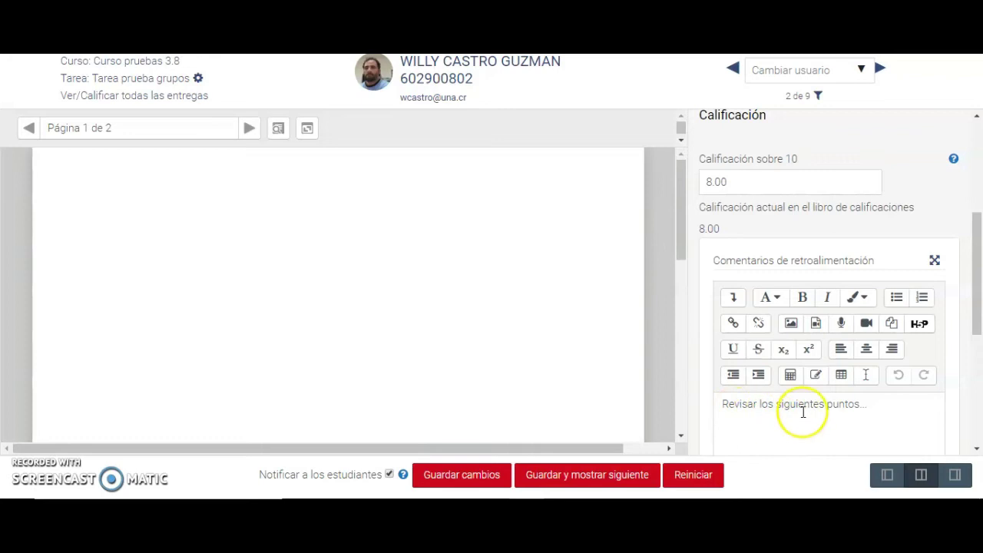
{"action": "scroll", "coordinate": [801, 411], "scroll_direction": "up", "scroll_amount": 2}
Switch to the third student in the list, from Grupo 02, set the submission's grade to 9 and save it.
{"action": "left_click", "coordinate": [831, 67]}
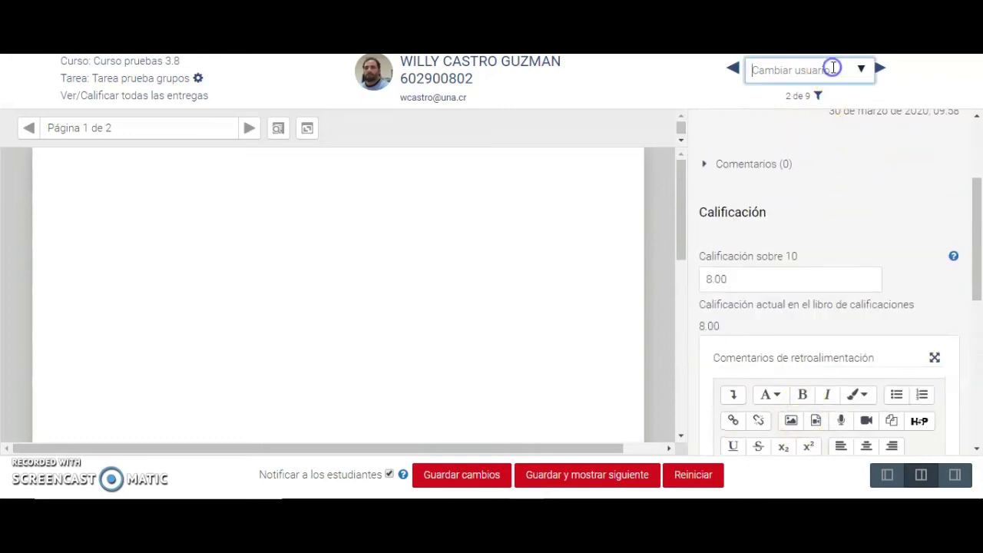
{"action": "left_click", "coordinate": [860, 72]}
{"action": "left_click", "coordinate": [817, 172]}
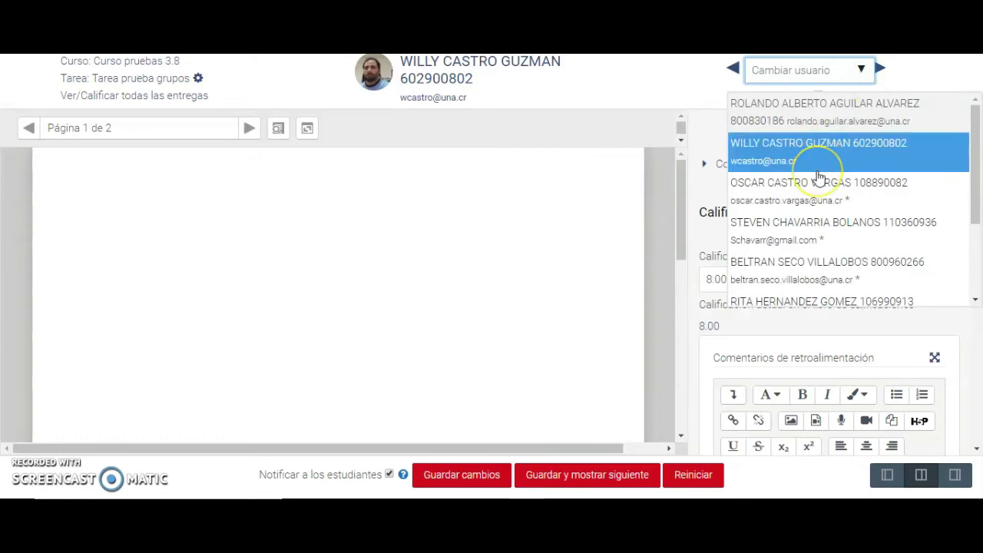
{"action": "left_click", "coordinate": [819, 178]}
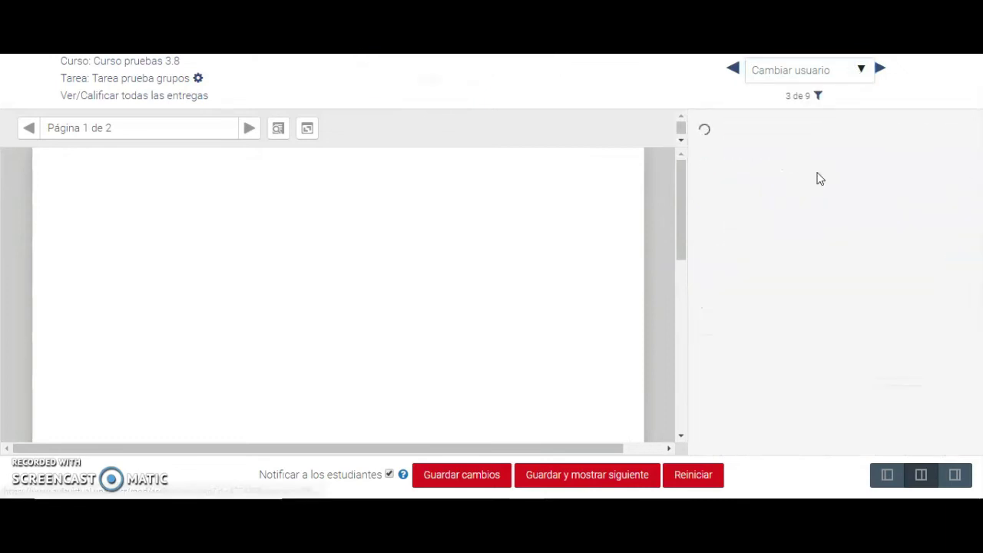
{"action": "left_click", "coordinate": [786, 246]}
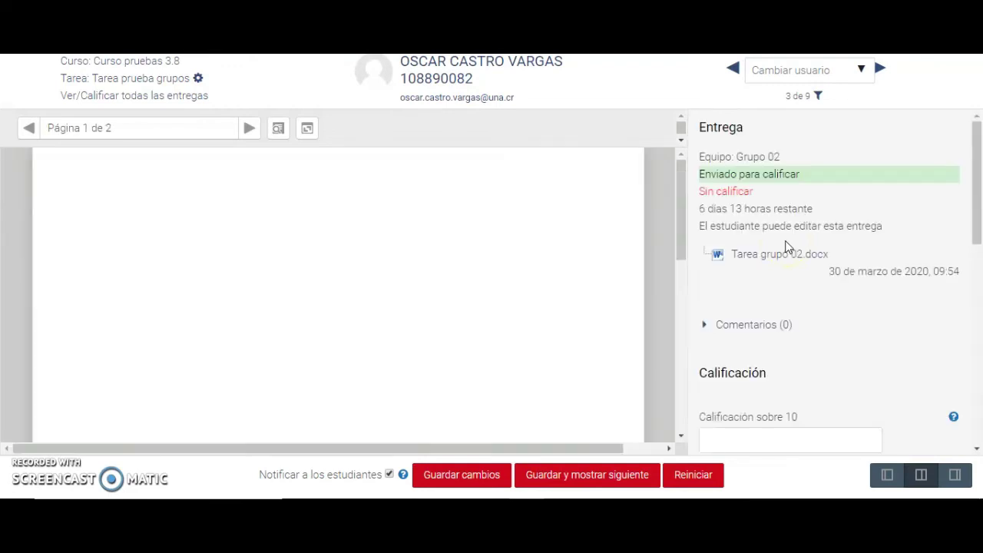
{"action": "scroll", "coordinate": [786, 245], "scroll_direction": "down", "scroll_amount": 3}
{"action": "left_click", "coordinate": [730, 318]}
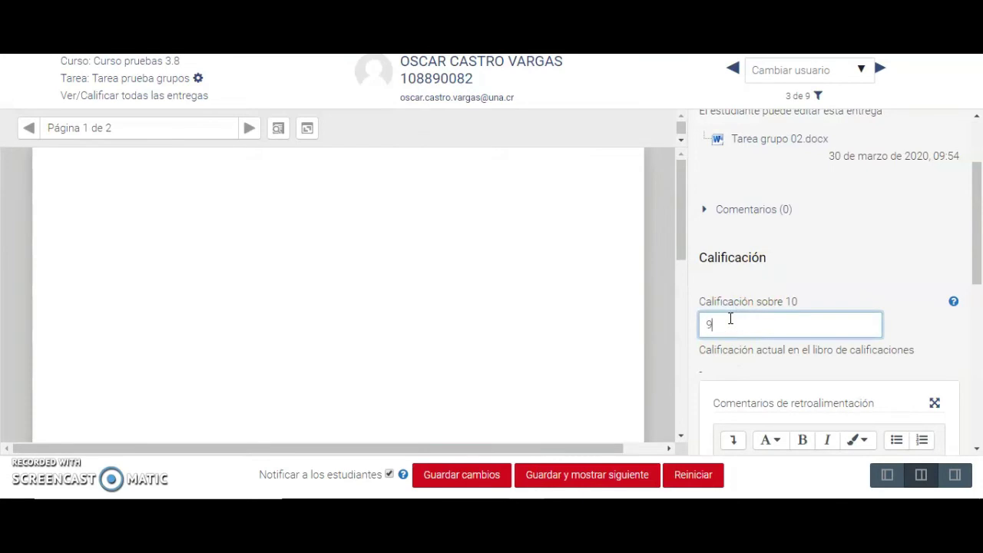
{"action": "scroll", "coordinate": [730, 321], "scroll_direction": "down", "scroll_amount": 1}
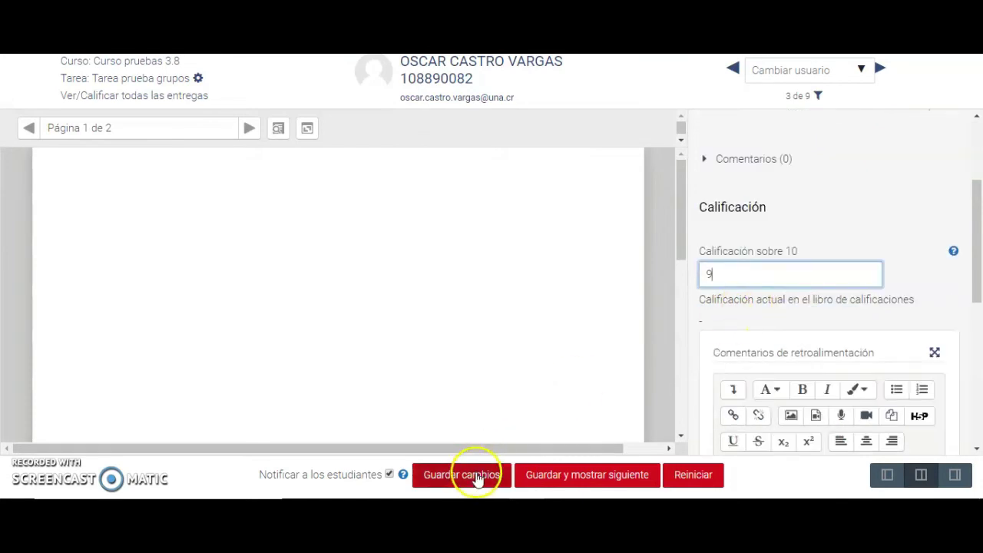
{"action": "left_click", "coordinate": [476, 476]}
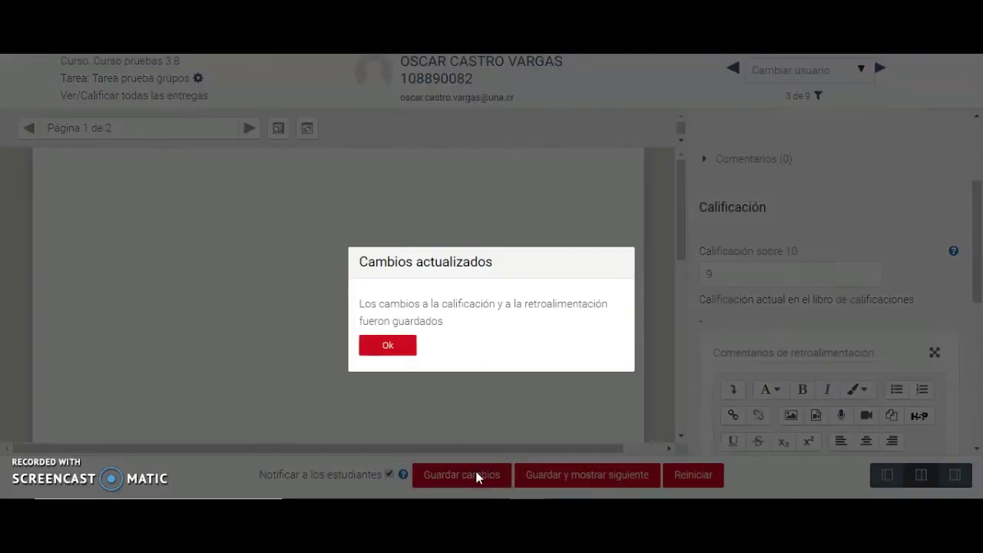
{"action": "left_click", "coordinate": [386, 345]}
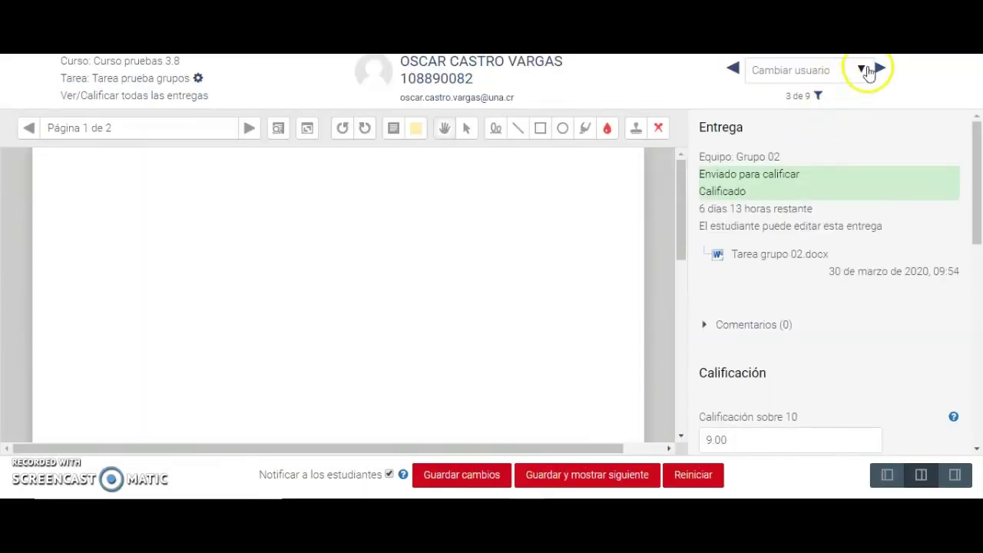
Switch through the next two students in the list to check the grade applied to the other Grupo 02 members.
{"action": "left_click", "coordinate": [863, 69]}
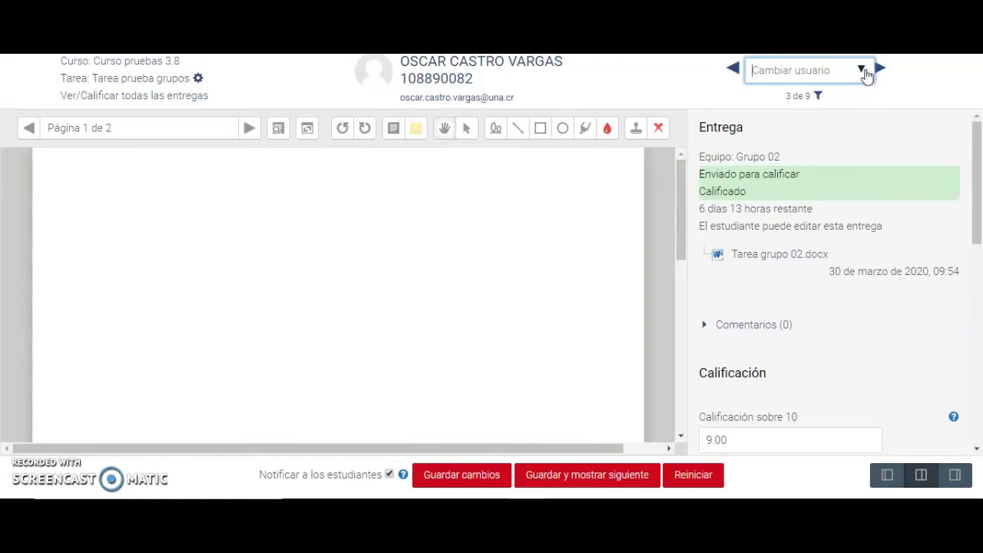
{"action": "left_click", "coordinate": [863, 70]}
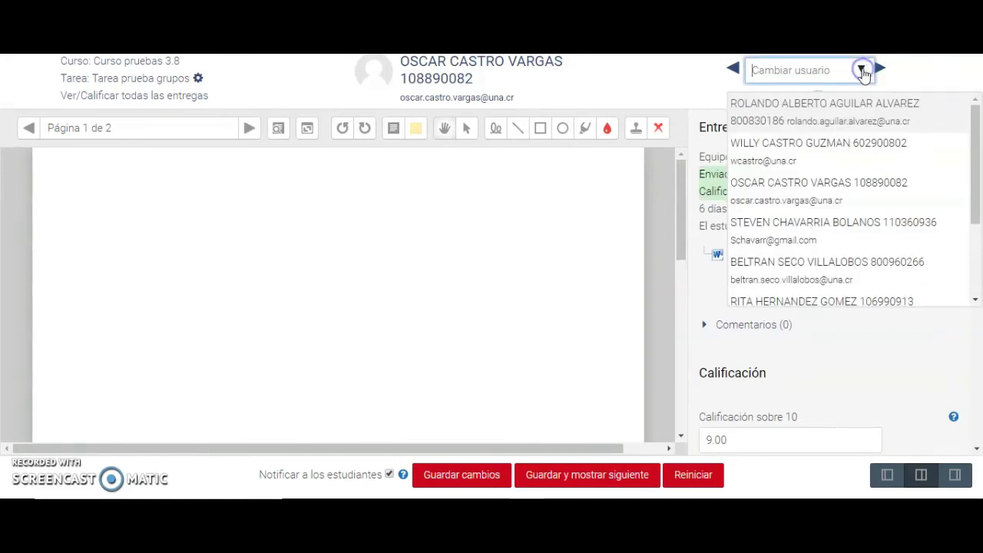
{"action": "left_click", "coordinate": [825, 221]}
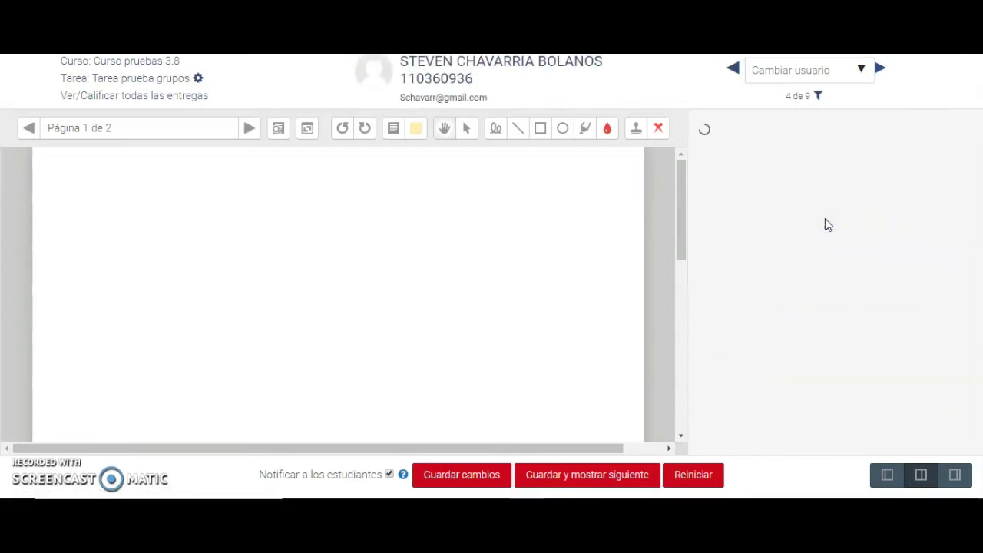
{"action": "scroll", "coordinate": [824, 221], "scroll_direction": "down", "scroll_amount": 2}
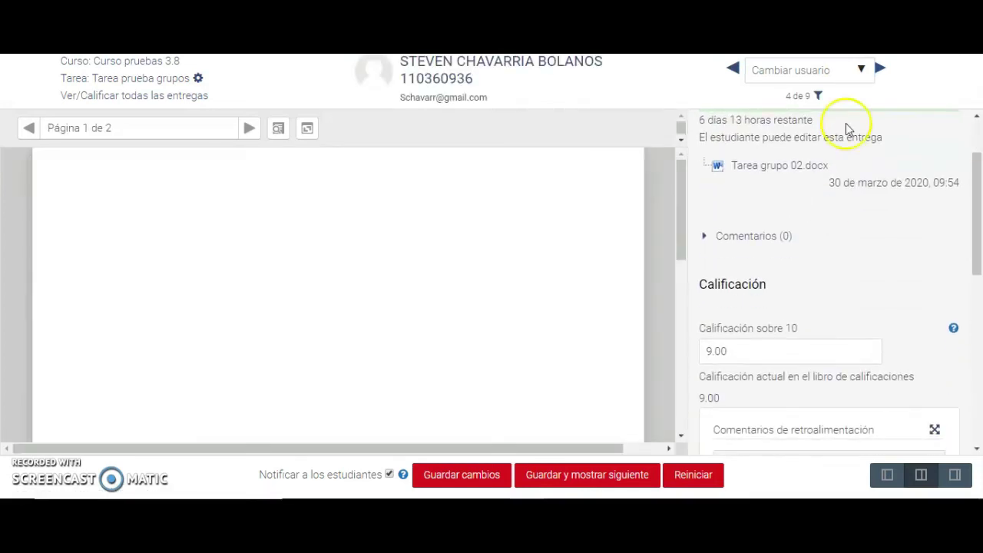
{"action": "left_click", "coordinate": [858, 70]}
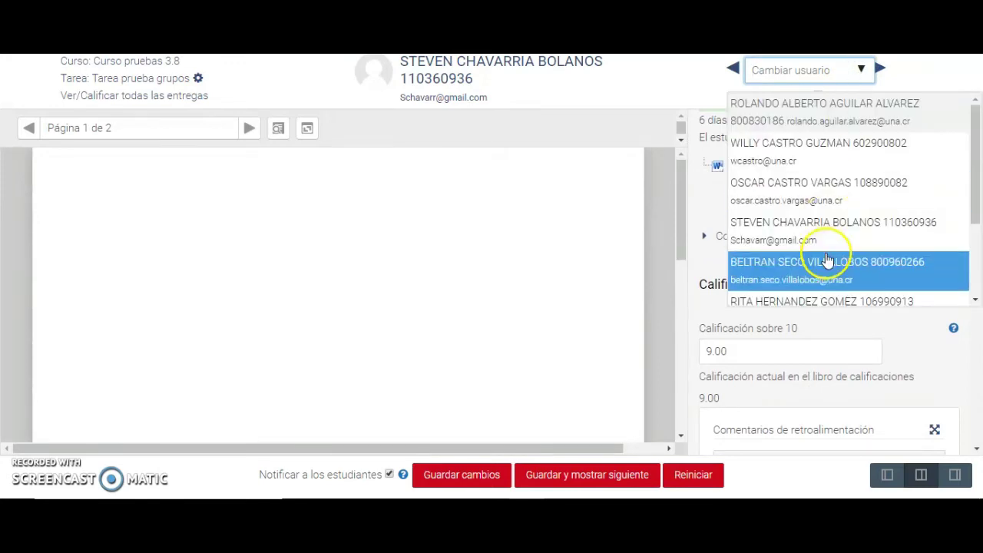
{"action": "left_click", "coordinate": [826, 259]}
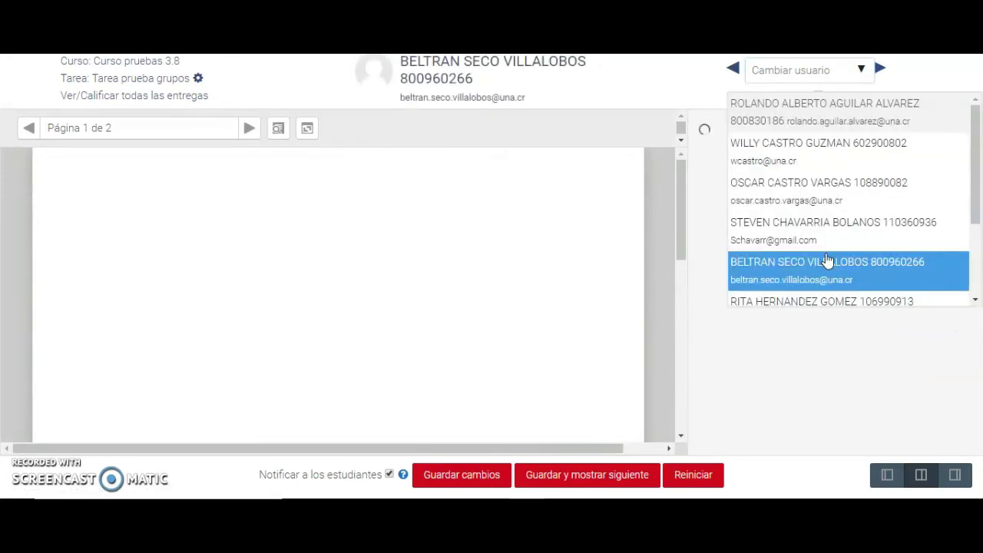
Name the new forum "Foro prueba grupos" in its general settings.
{"action": "scroll", "coordinate": [764, 383], "scroll_direction": "down", "scroll_amount": 1}
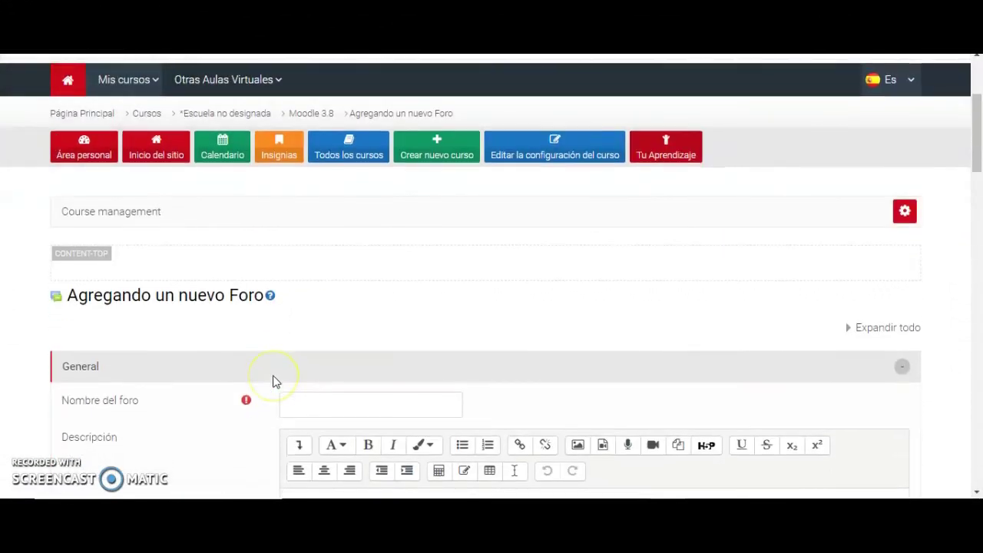
{"action": "scroll", "coordinate": [273, 382], "scroll_direction": "down", "scroll_amount": 1}
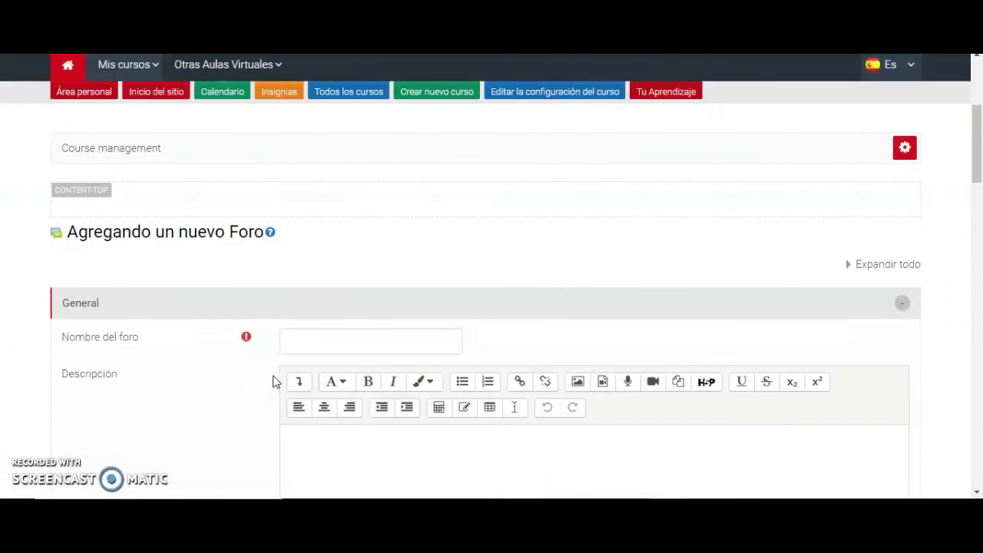
{"action": "scroll", "coordinate": [273, 382], "scroll_direction": "down", "scroll_amount": 2}
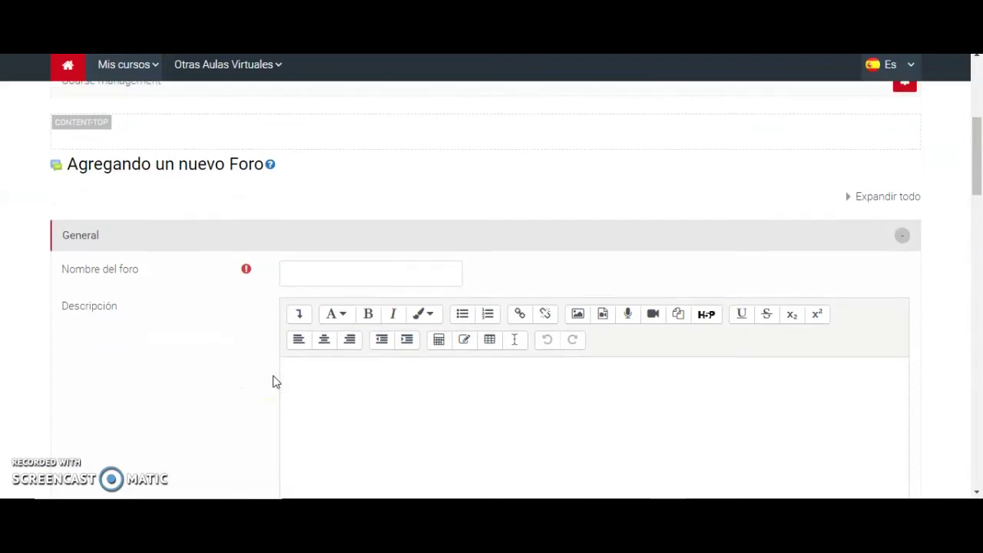
{"action": "scroll", "coordinate": [274, 380], "scroll_direction": "down", "scroll_amount": 1}
{"action": "left_click", "coordinate": [295, 301]}
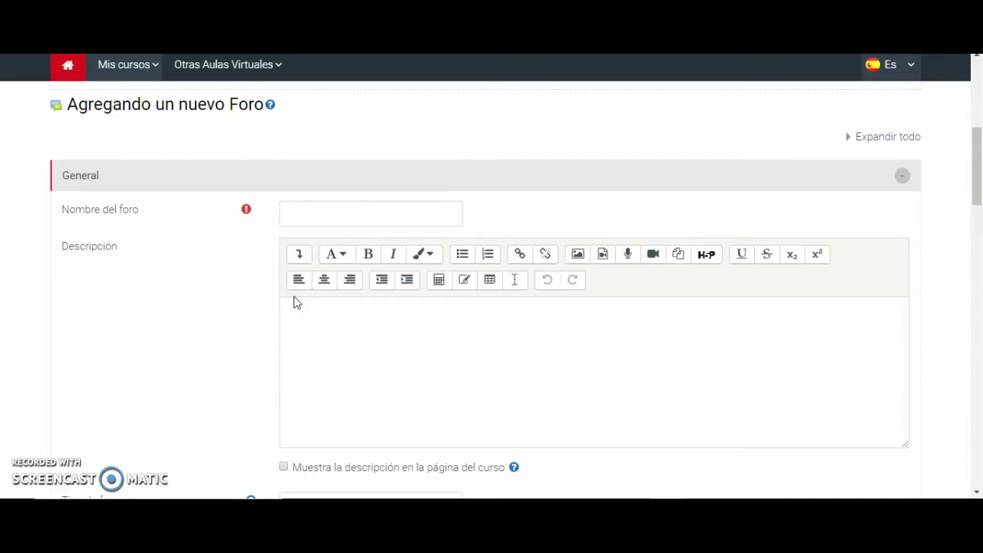
{"action": "scroll", "coordinate": [293, 302], "scroll_direction": "down", "scroll_amount": 1}
{"action": "left_click", "coordinate": [326, 179]}
{"action": "type", "text": "Foro prueba grupos"}
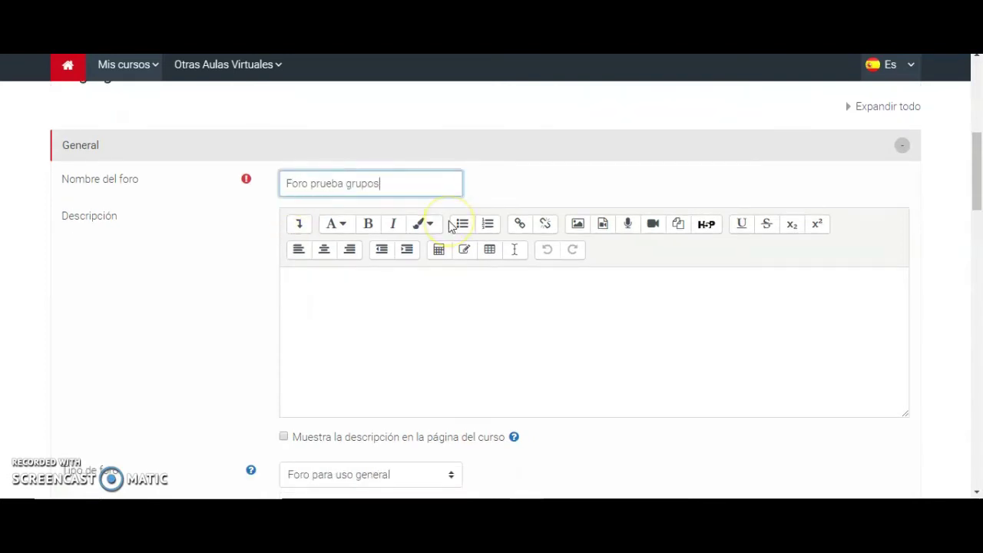
Set the forum's group mode to "Grupos visibles" in the common module settings, and save the forum, returning to the course.
{"action": "scroll", "coordinate": [450, 223], "scroll_direction": "down", "scroll_amount": 3}
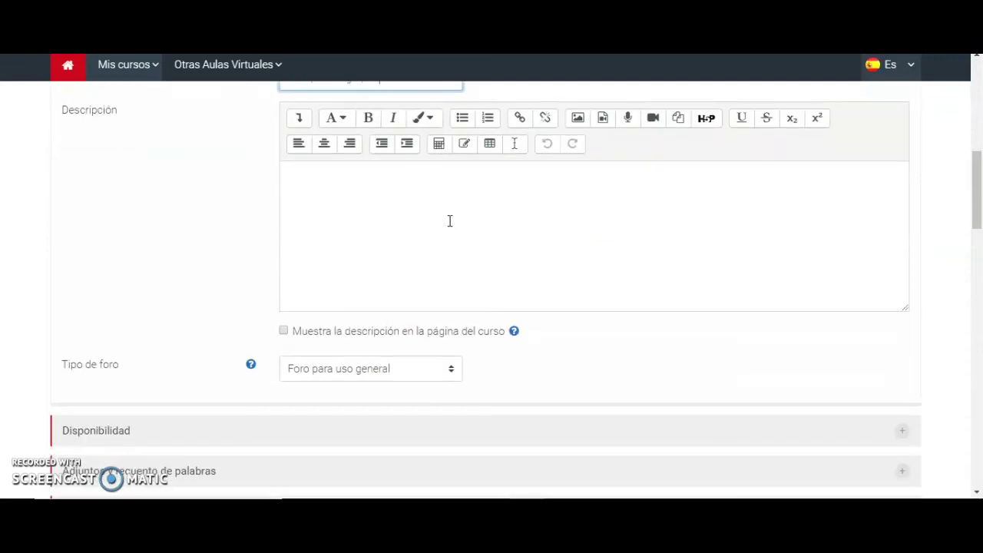
{"action": "scroll", "coordinate": [450, 221], "scroll_direction": "down", "scroll_amount": 2}
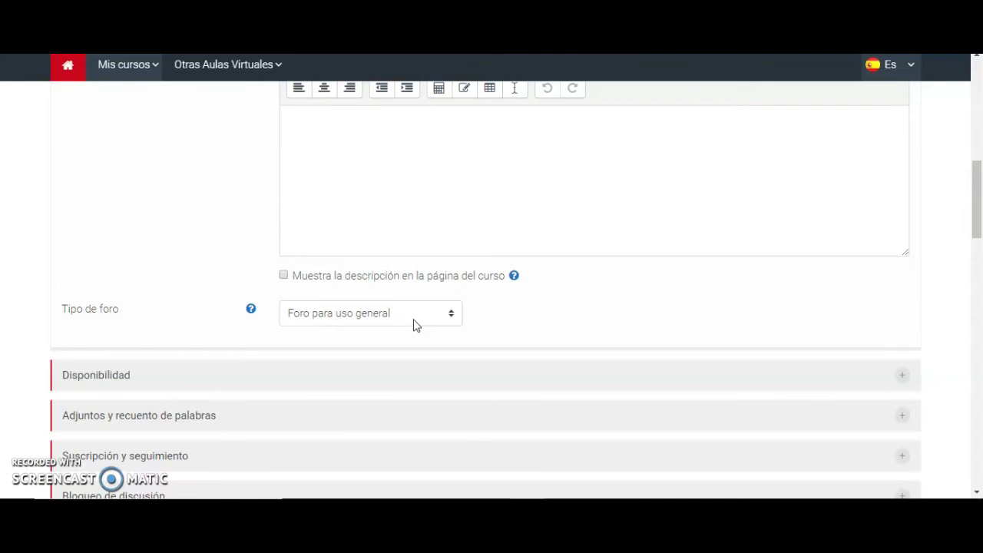
{"action": "scroll", "coordinate": [414, 324], "scroll_direction": "down", "scroll_amount": 4}
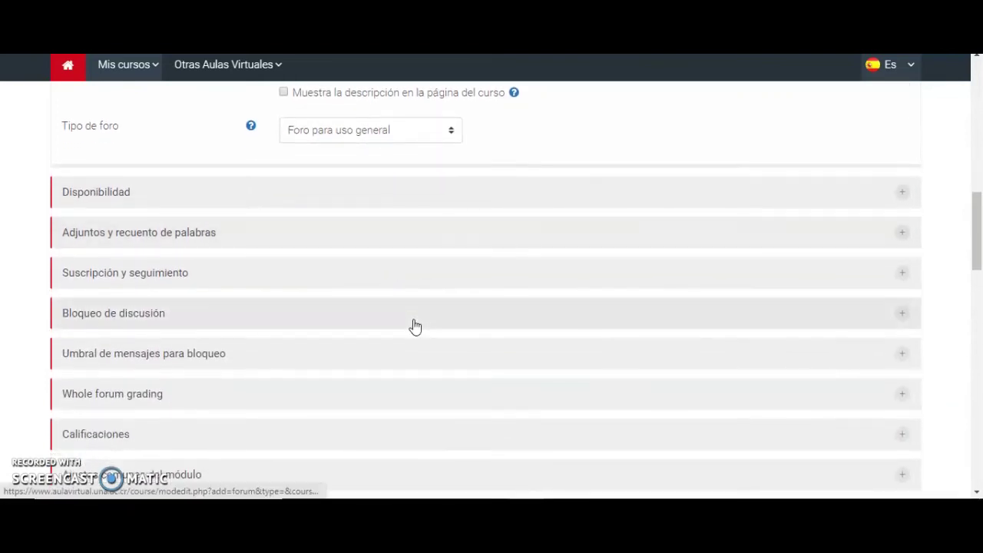
{"action": "scroll", "coordinate": [413, 325], "scroll_direction": "down", "scroll_amount": 5}
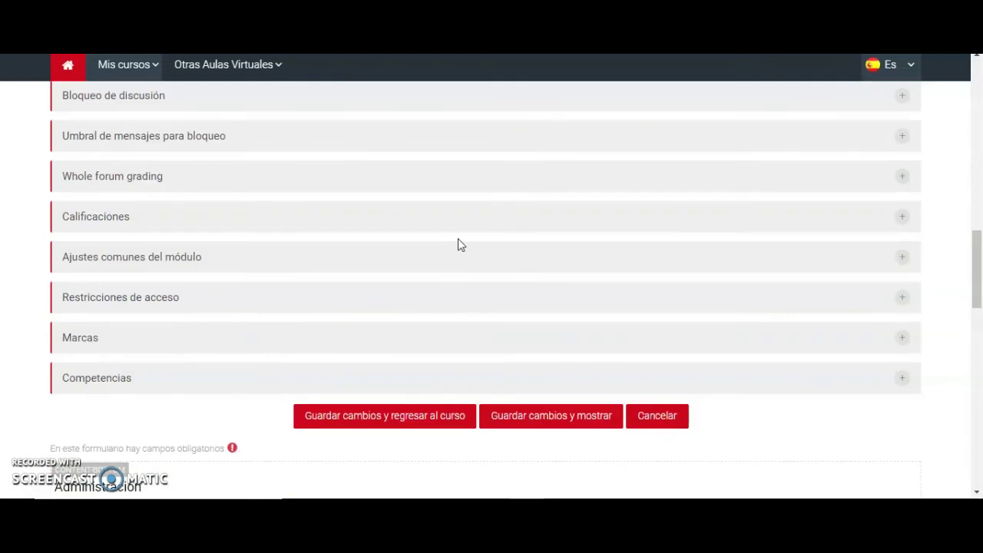
{"action": "scroll", "coordinate": [459, 245], "scroll_direction": "down", "scroll_amount": 1}
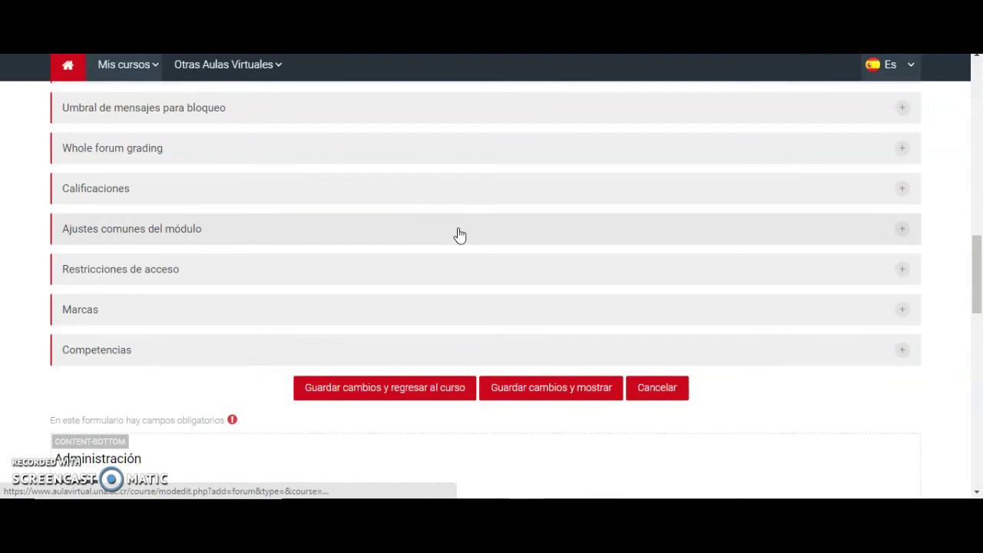
{"action": "left_click", "coordinate": [459, 234]}
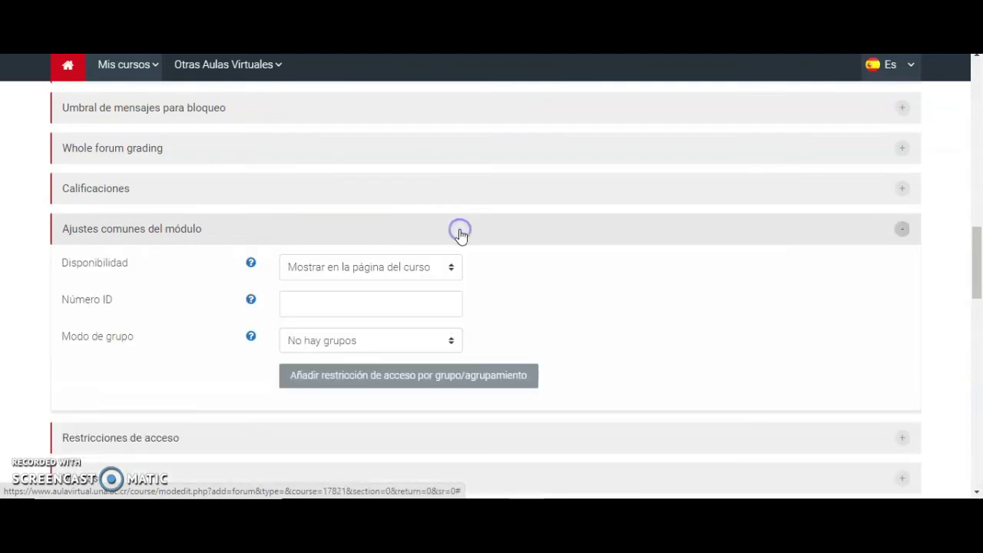
{"action": "left_click", "coordinate": [412, 338]}
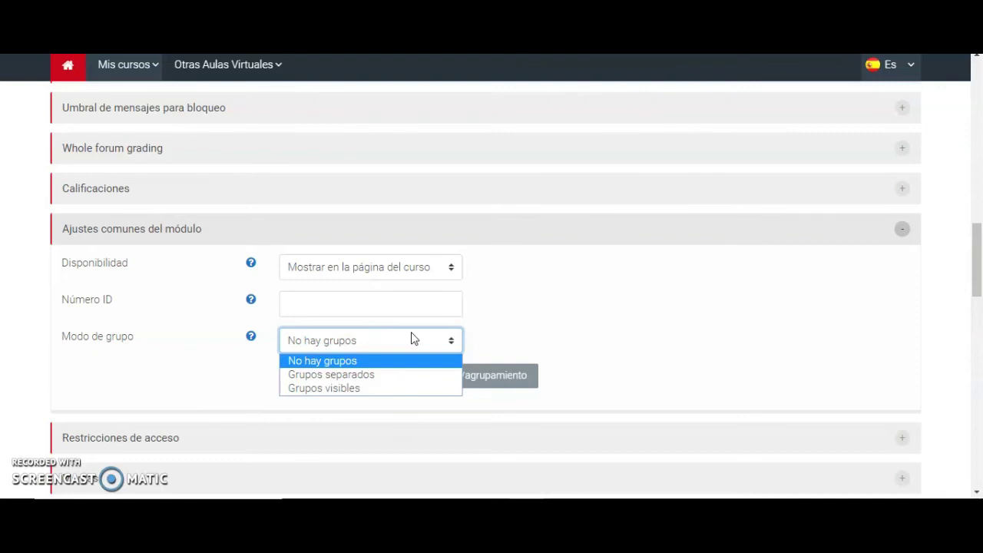
{"action": "left_click", "coordinate": [399, 389]}
{"action": "scroll", "coordinate": [398, 394], "scroll_direction": "down", "scroll_amount": 1}
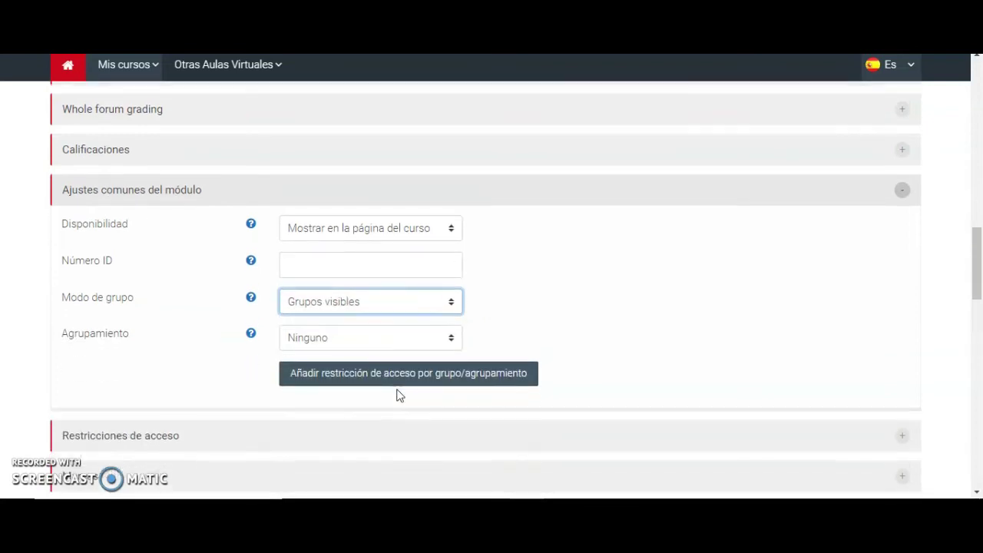
{"action": "scroll", "coordinate": [398, 394], "scroll_direction": "down", "scroll_amount": 5}
{"action": "left_click", "coordinate": [459, 374]}
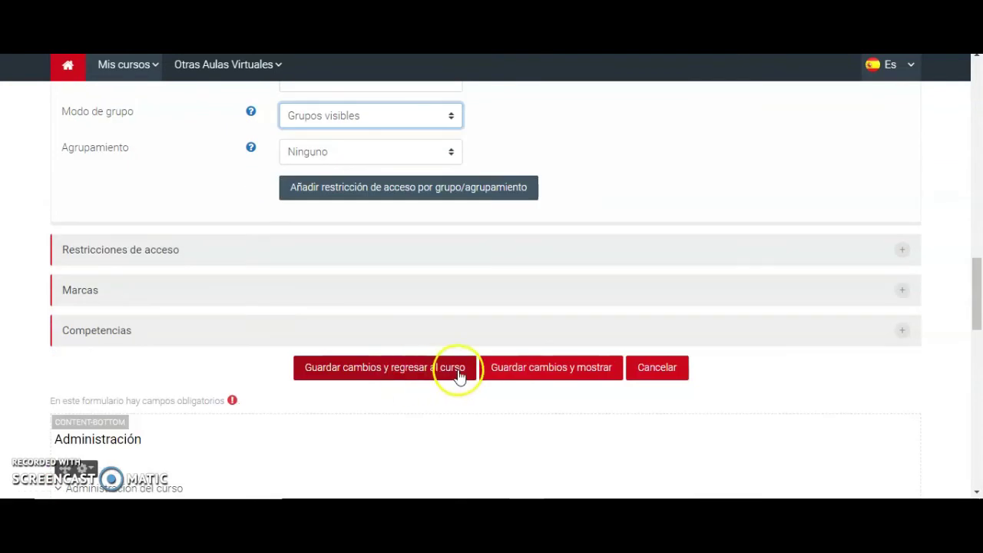
{"action": "left_click", "coordinate": [453, 373]}
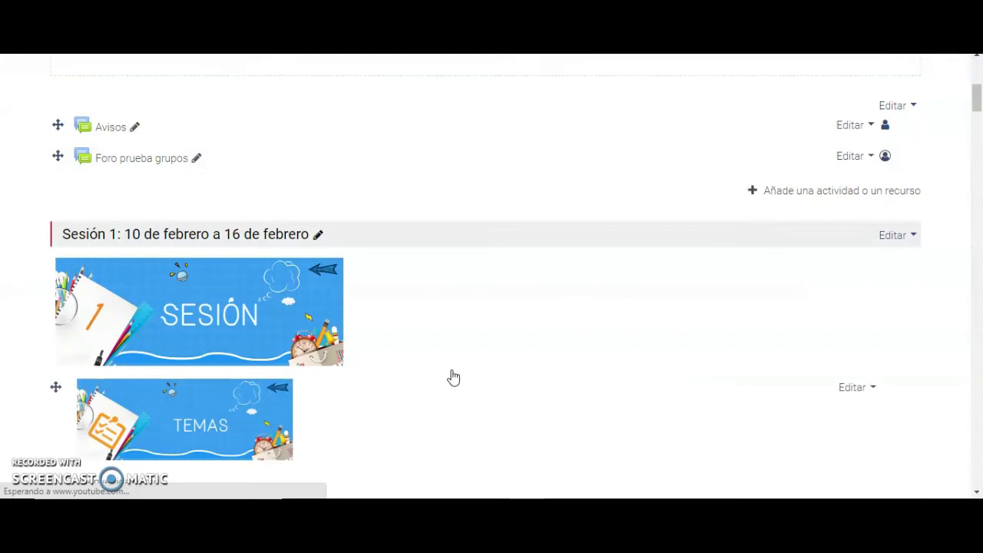
Open "Foro prueba grupos" from the Sesión 1 activities and check which groups its visible groups list offers.
{"action": "scroll", "coordinate": [450, 377], "scroll_direction": "down", "scroll_amount": 1}
{"action": "left_click", "coordinate": [228, 269]}
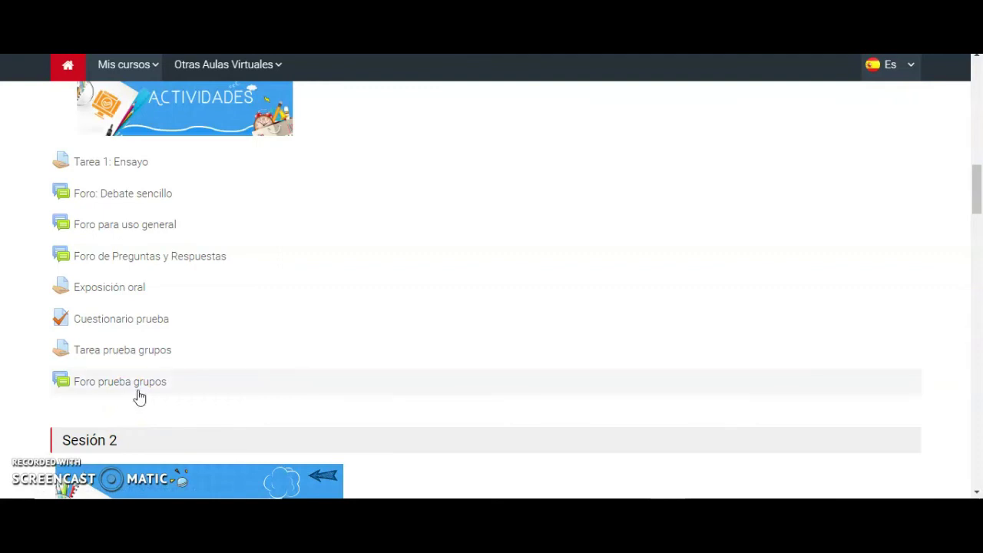
{"action": "scroll", "coordinate": [146, 394], "scroll_direction": "up", "scroll_amount": 1}
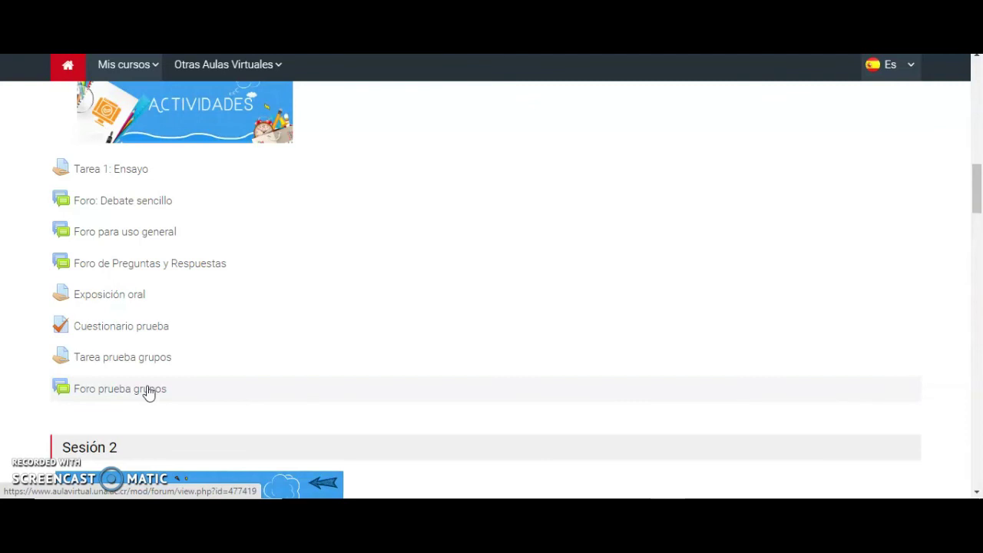
{"action": "right_click", "coordinate": [148, 392]}
{"action": "left_click", "coordinate": [148, 393]}
{"action": "scroll", "coordinate": [148, 392], "scroll_direction": "down", "scroll_amount": 5}
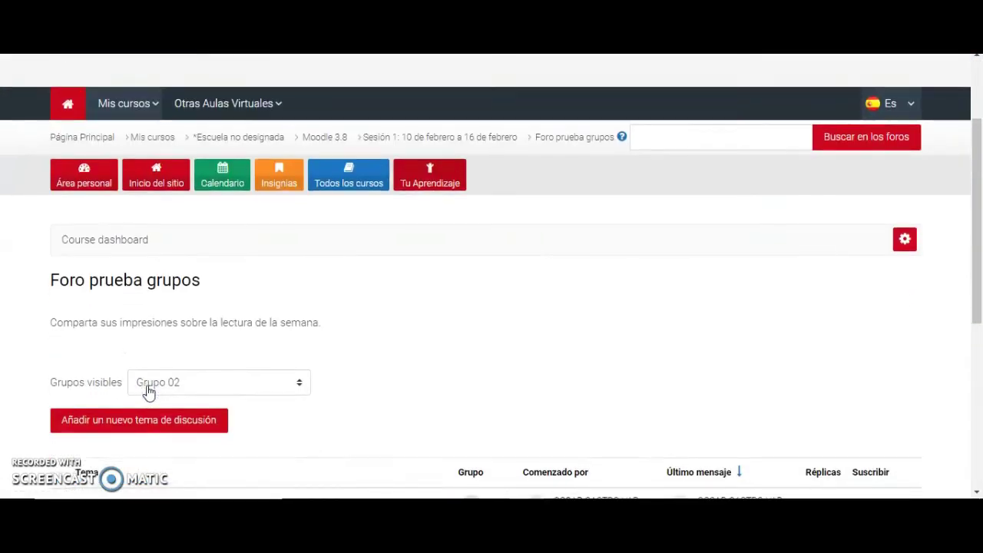
{"action": "scroll", "coordinate": [147, 394], "scroll_direction": "up", "scroll_amount": 1}
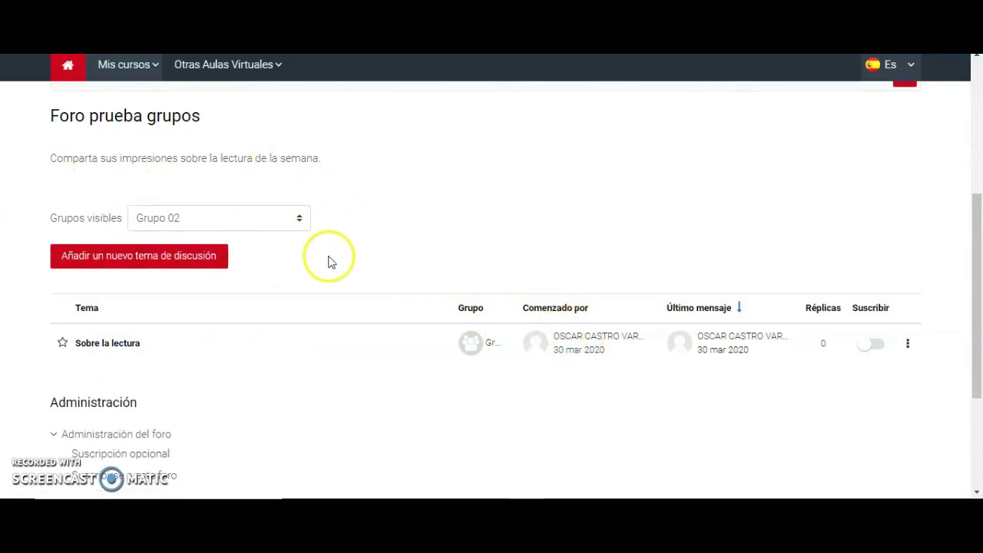
{"action": "left_click", "coordinate": [291, 223]}
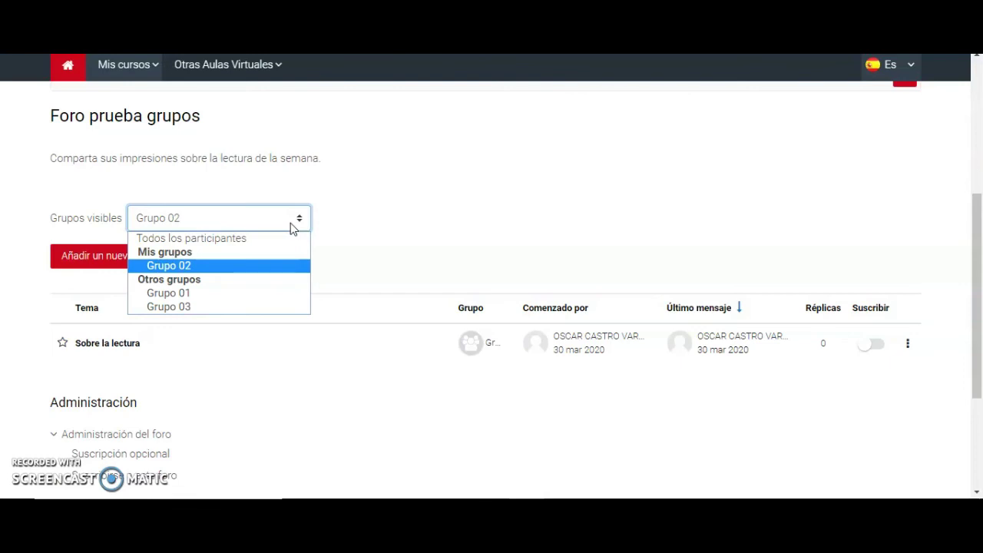
{"action": "left_click", "coordinate": [290, 223]}
Reply to the "Sobre la lectura" discussion, addressing its author by name and adding "coincido con su apreciación, yo considero que...".
{"action": "left_click", "coordinate": [131, 332]}
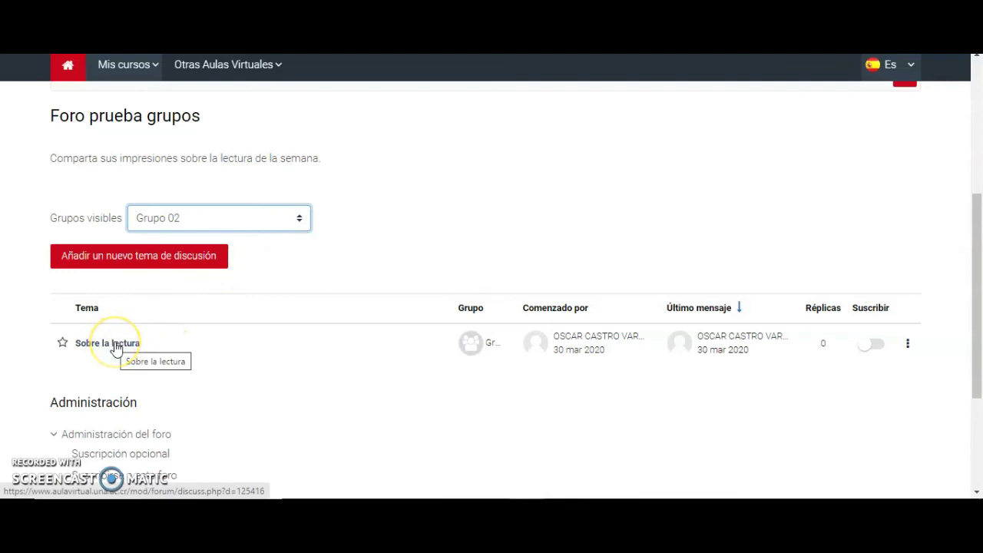
{"action": "left_click", "coordinate": [113, 344]}
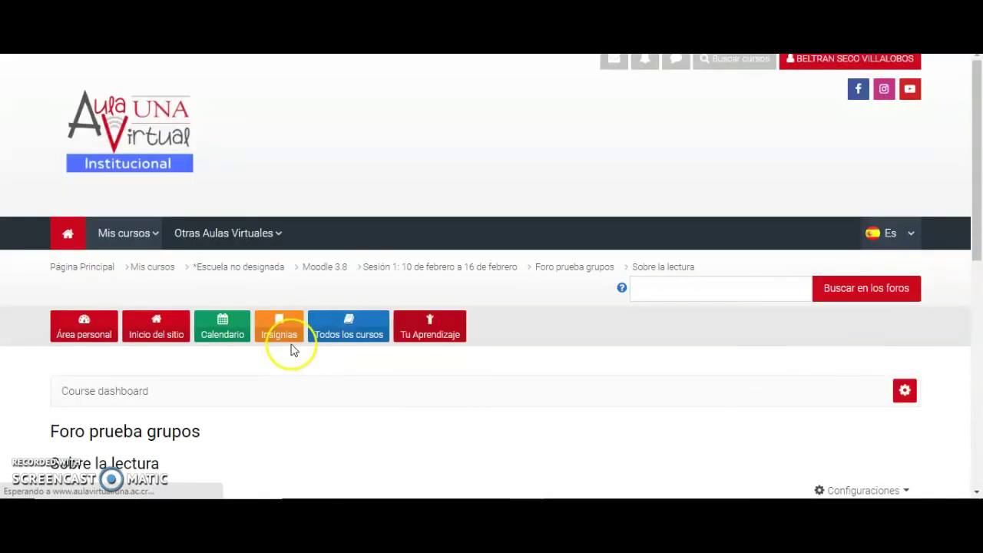
{"action": "scroll", "coordinate": [291, 346], "scroll_direction": "down", "scroll_amount": 5}
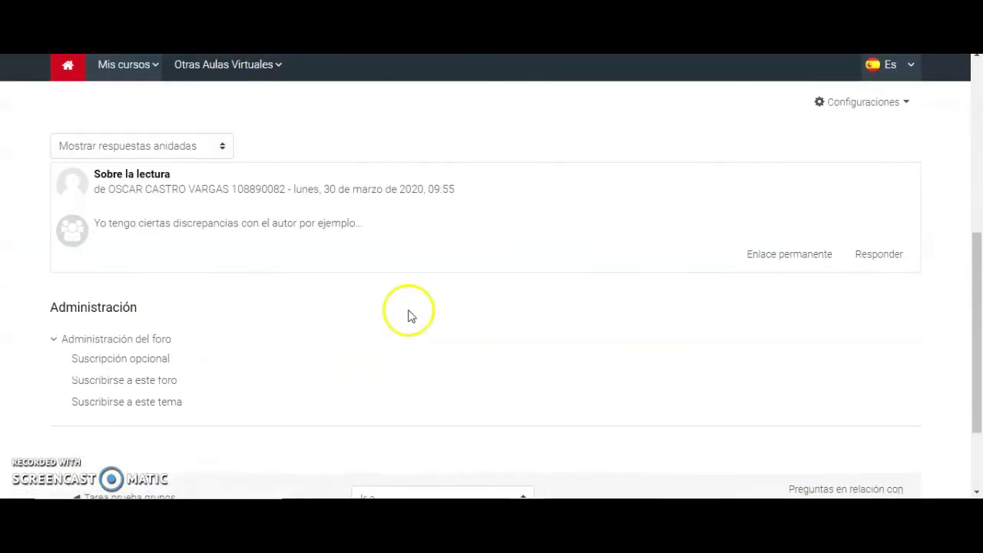
{"action": "left_click", "coordinate": [889, 261]}
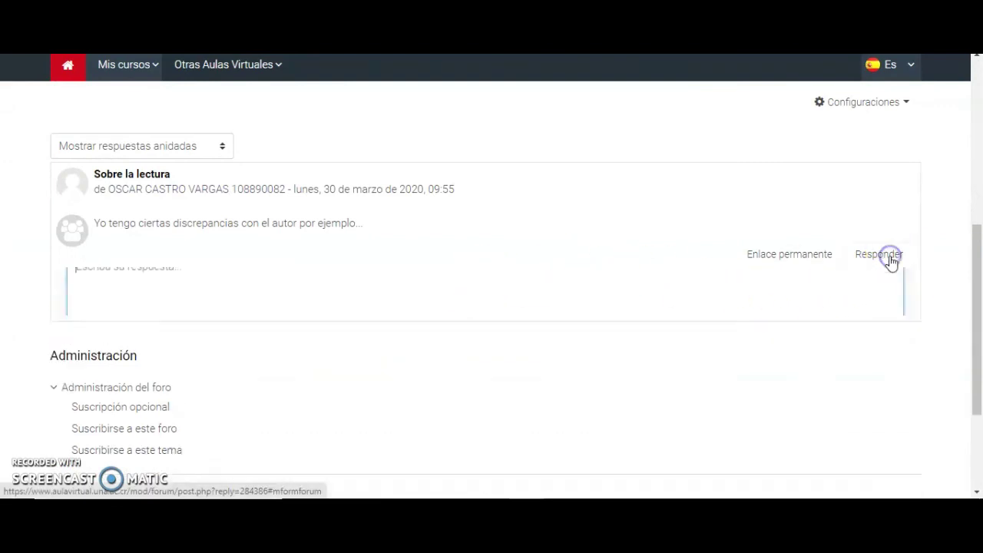
{"action": "type", "text": "Estimado Oscar, coincido con su apreciación, yo considero que..."}
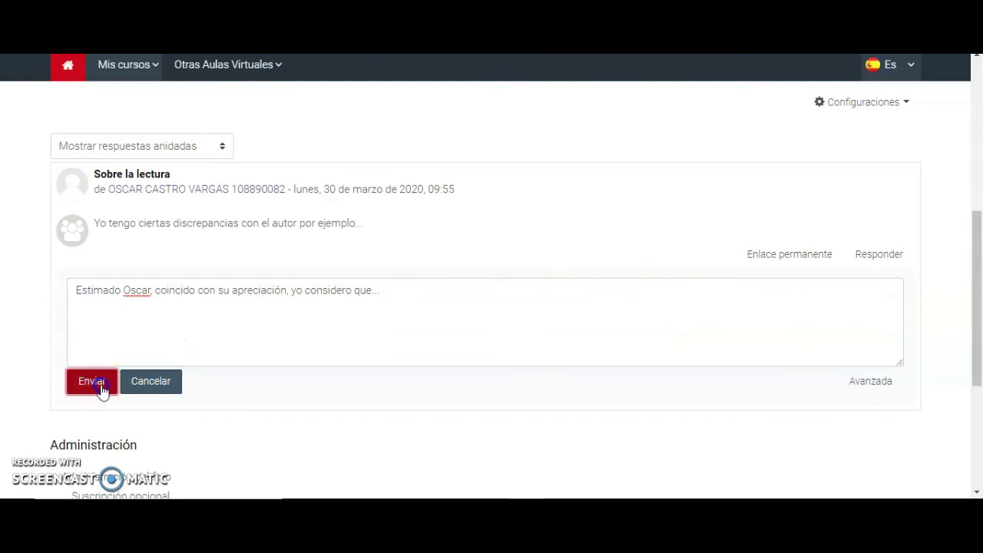
{"action": "left_click", "coordinate": [98, 385]}
Return to the "Foro prueba grupos" discussion list and switch the visible group to Grupo 01.
{"action": "scroll", "coordinate": [104, 390], "scroll_direction": "up", "scroll_amount": 3}
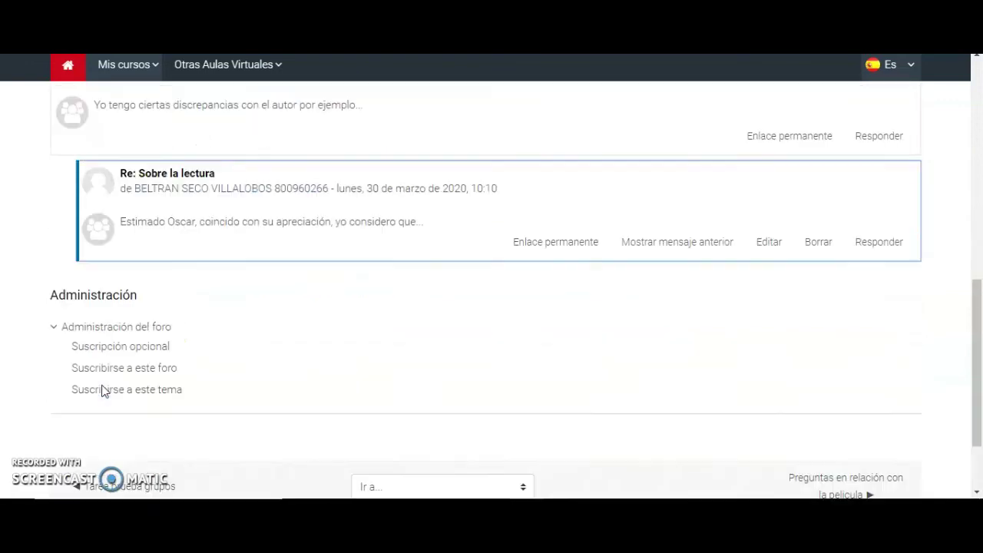
{"action": "scroll", "coordinate": [104, 390], "scroll_direction": "up", "scroll_amount": 3}
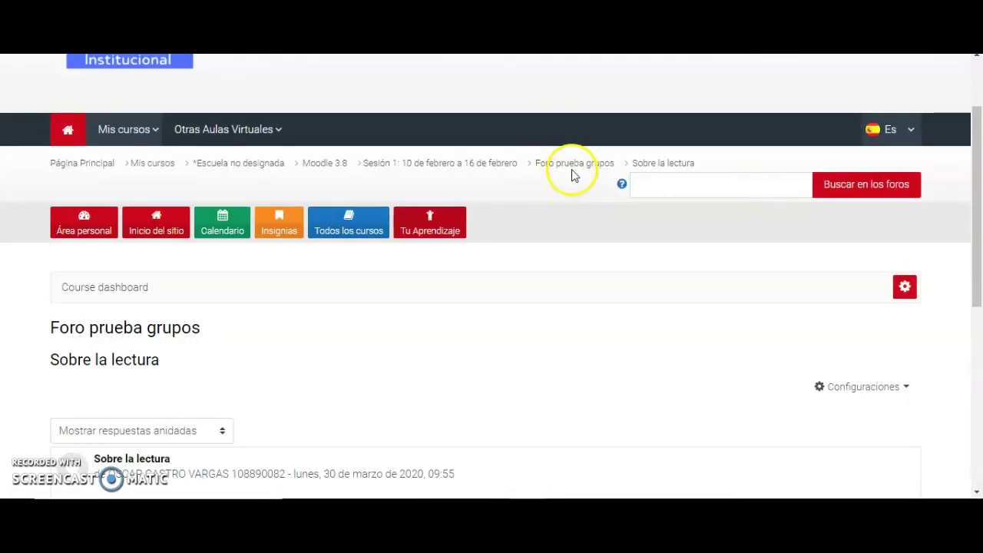
{"action": "left_click", "coordinate": [570, 167]}
{"action": "scroll", "coordinate": [365, 366], "scroll_direction": "down", "scroll_amount": 5}
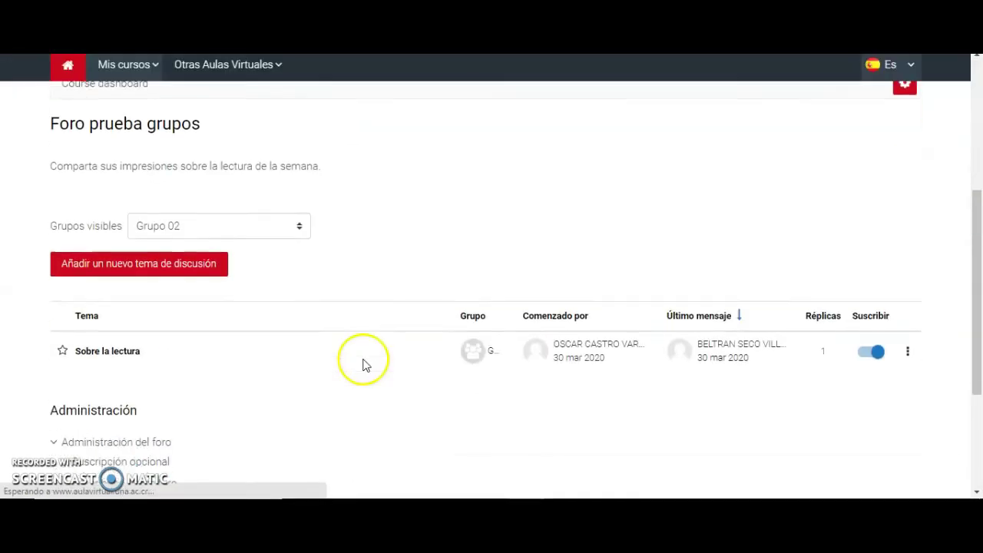
{"action": "left_click", "coordinate": [266, 161]}
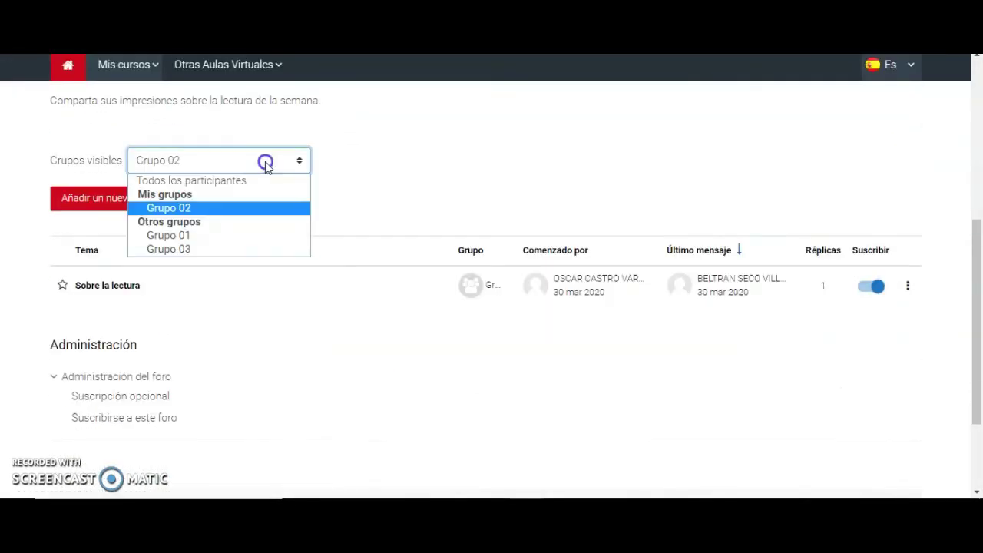
{"action": "left_click", "coordinate": [200, 236]}
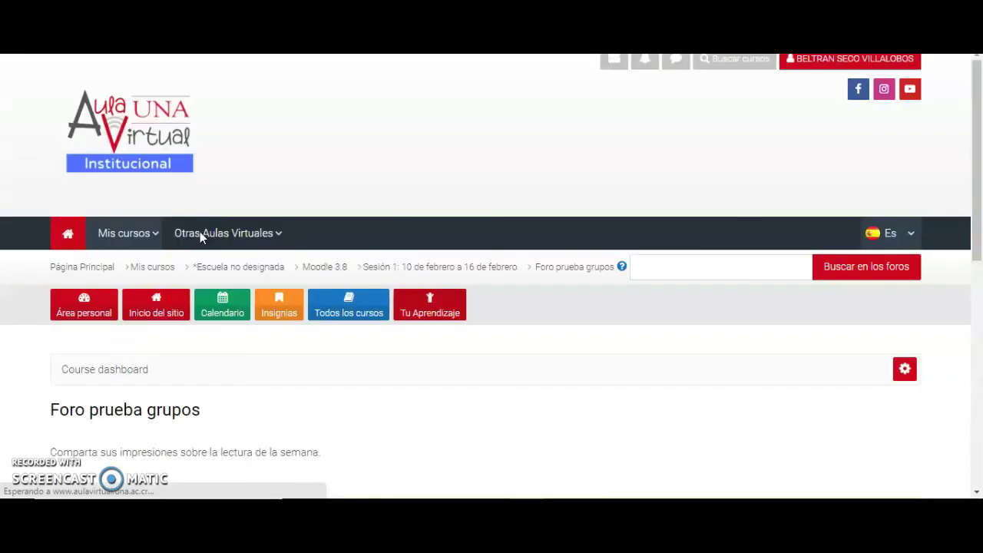
{"action": "scroll", "coordinate": [200, 234], "scroll_direction": "down", "scroll_amount": 4}
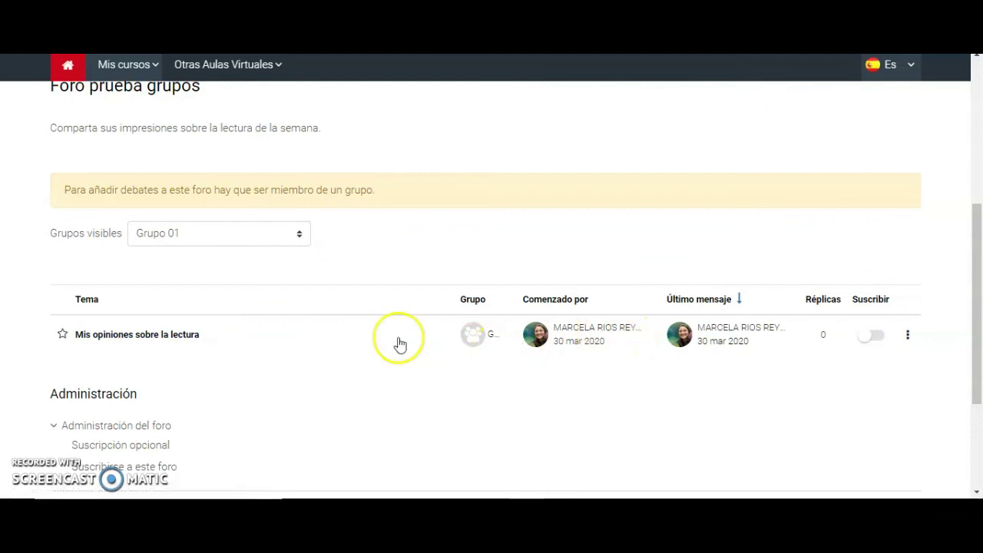
Open Grupo 01's "Mis opiniones sobre la lectura" discussion and check which actions its post offers to a non-member.
{"action": "left_click", "coordinate": [143, 334]}
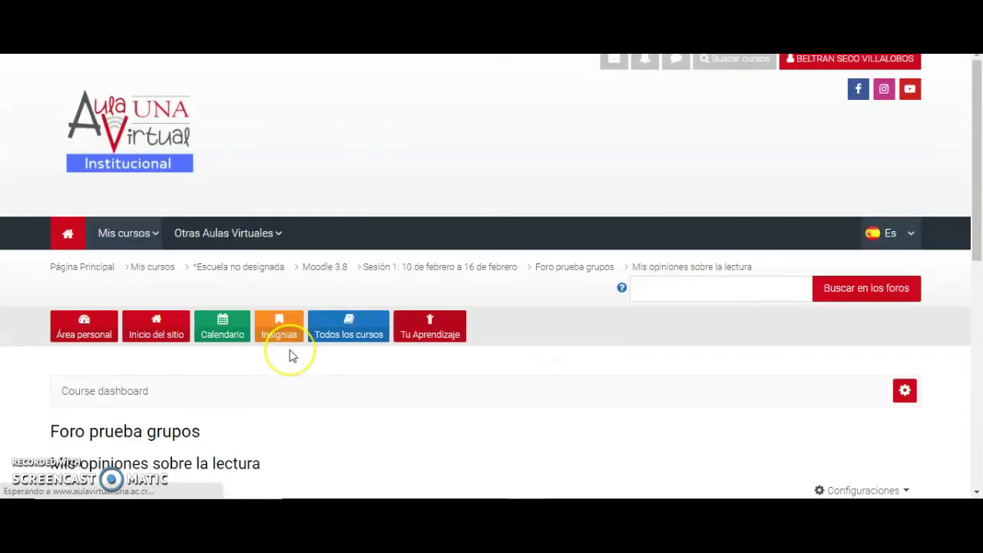
{"action": "scroll", "coordinate": [287, 350], "scroll_direction": "down", "scroll_amount": 4}
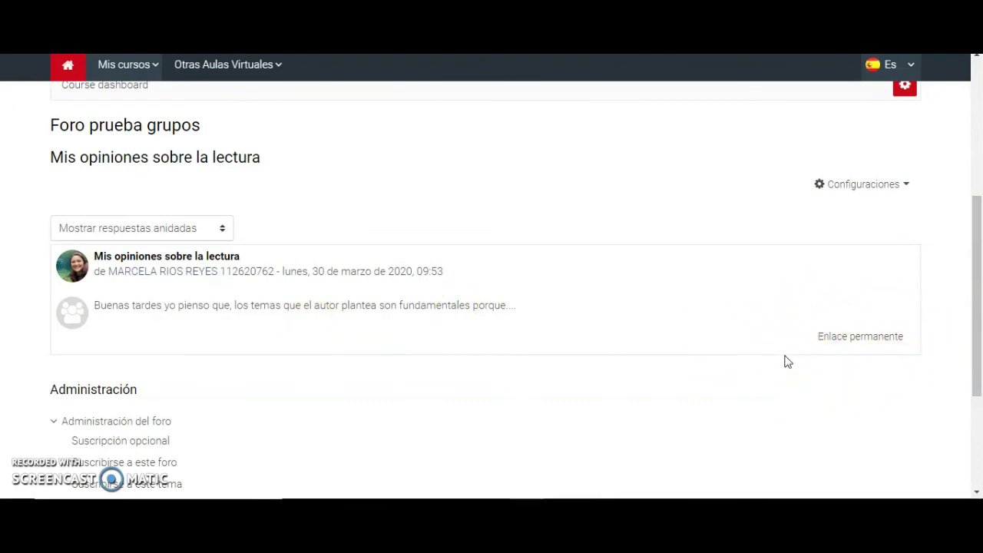
{"action": "scroll", "coordinate": [788, 361], "scroll_direction": "up", "scroll_amount": 1}
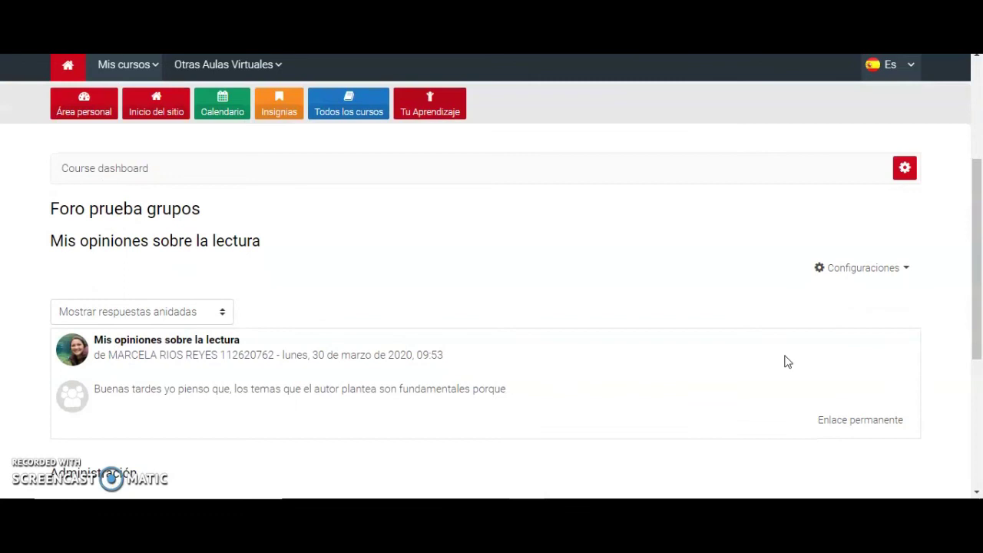